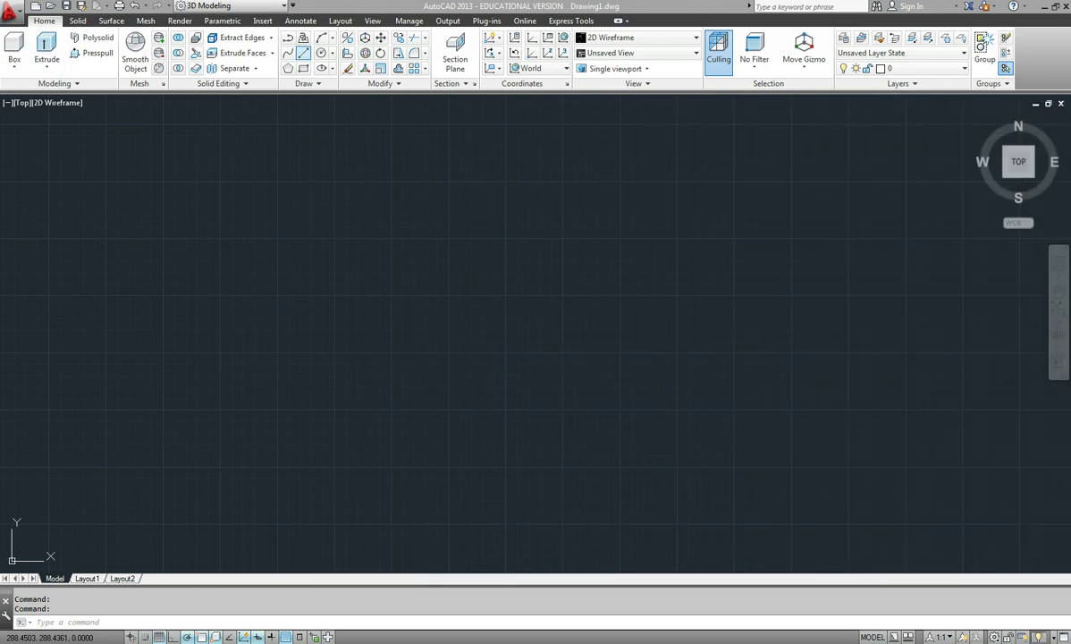
# - Draw a horizontal centre line and a vertical centre line crossing it
pyautogui.click(295, 349)
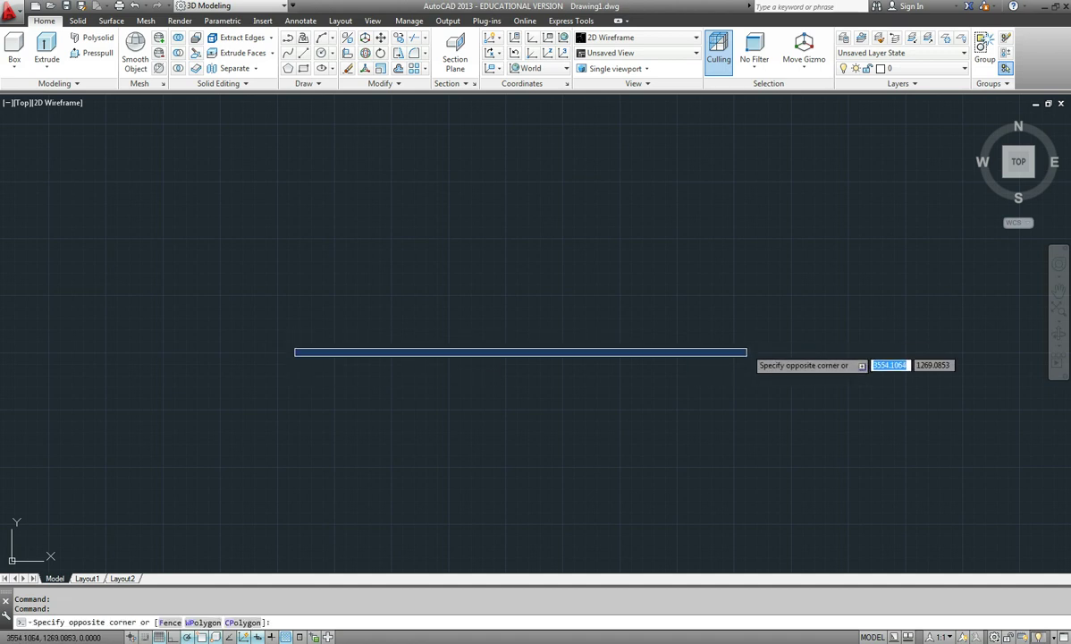
pyautogui.press('Escape')
pyautogui.click(288, 52)
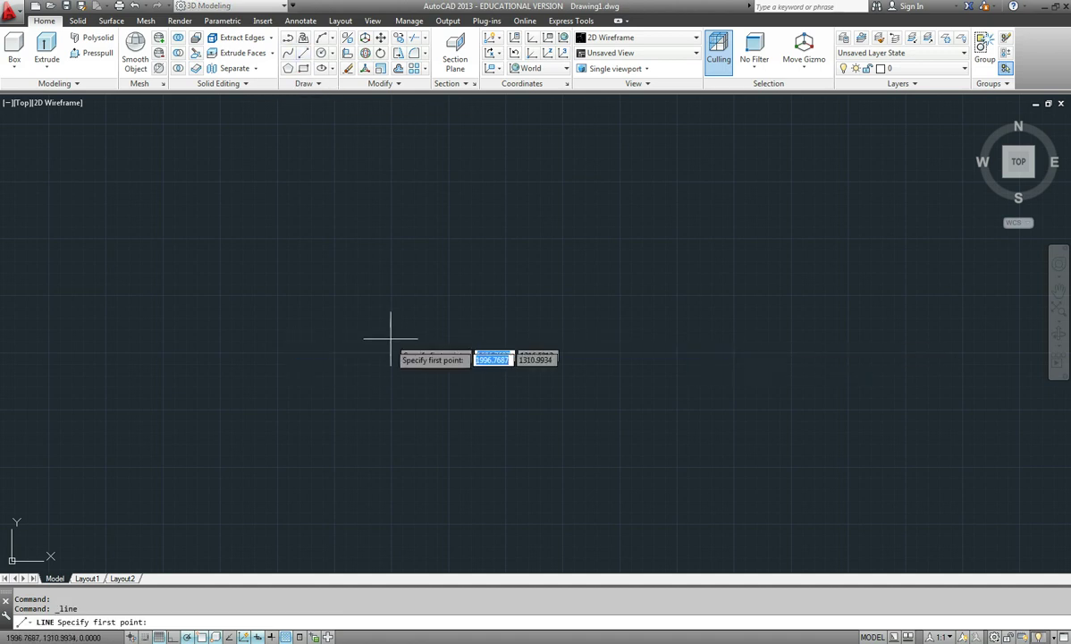
pyautogui.click(336, 352)
pyautogui.click(696, 353)
pyautogui.press('Return')
pyautogui.press('Return')
pyautogui.click(510, 178)
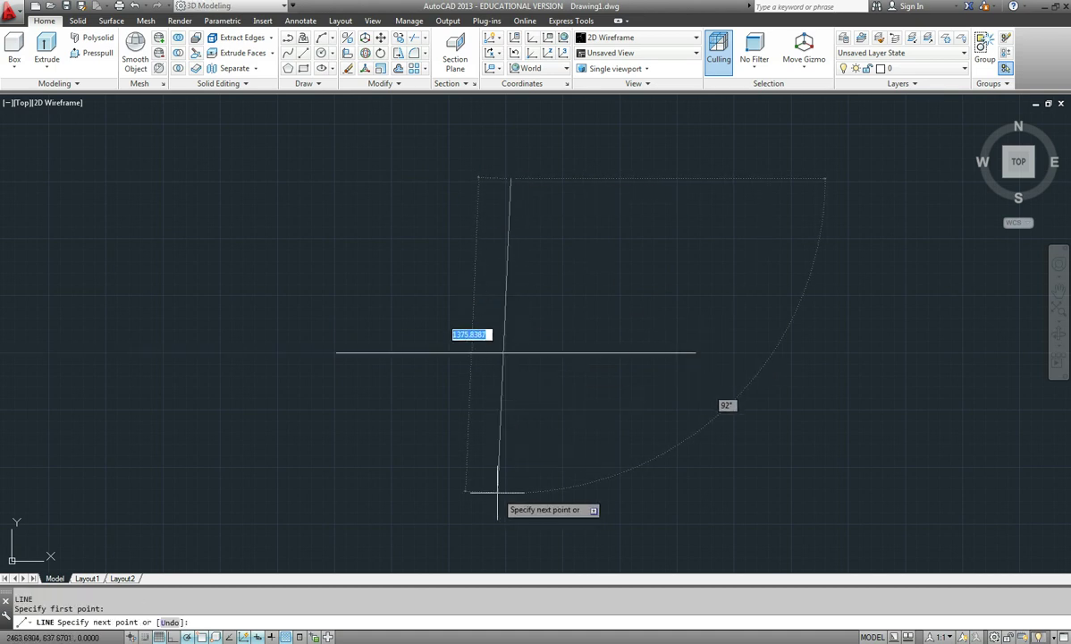
pyautogui.click(500, 490)
pyautogui.press('Escape')
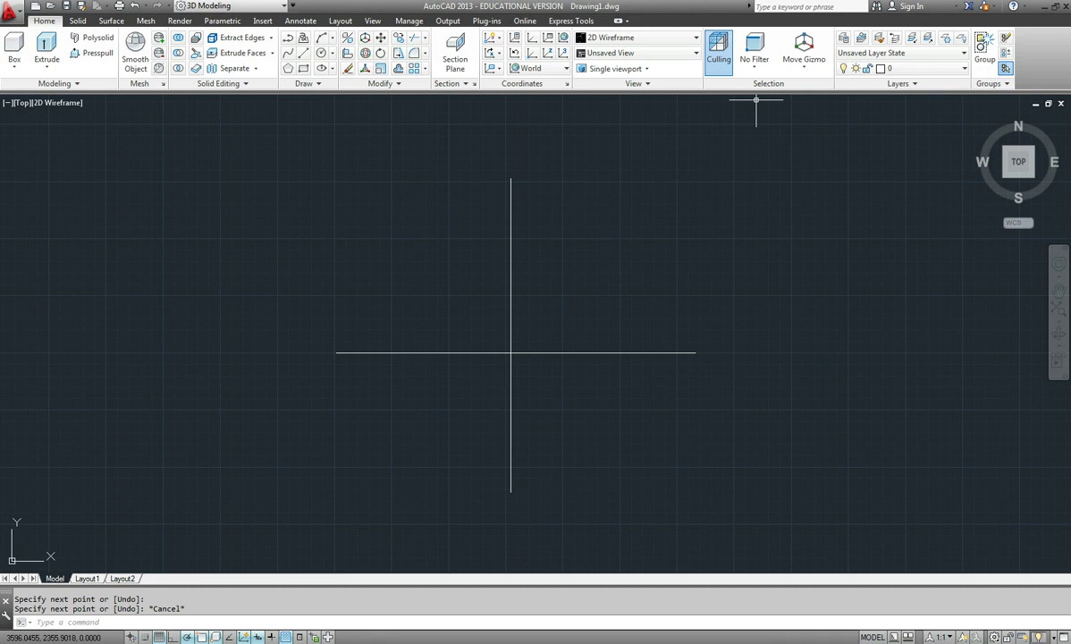
pyautogui.hotkey('alt', 'Tab')
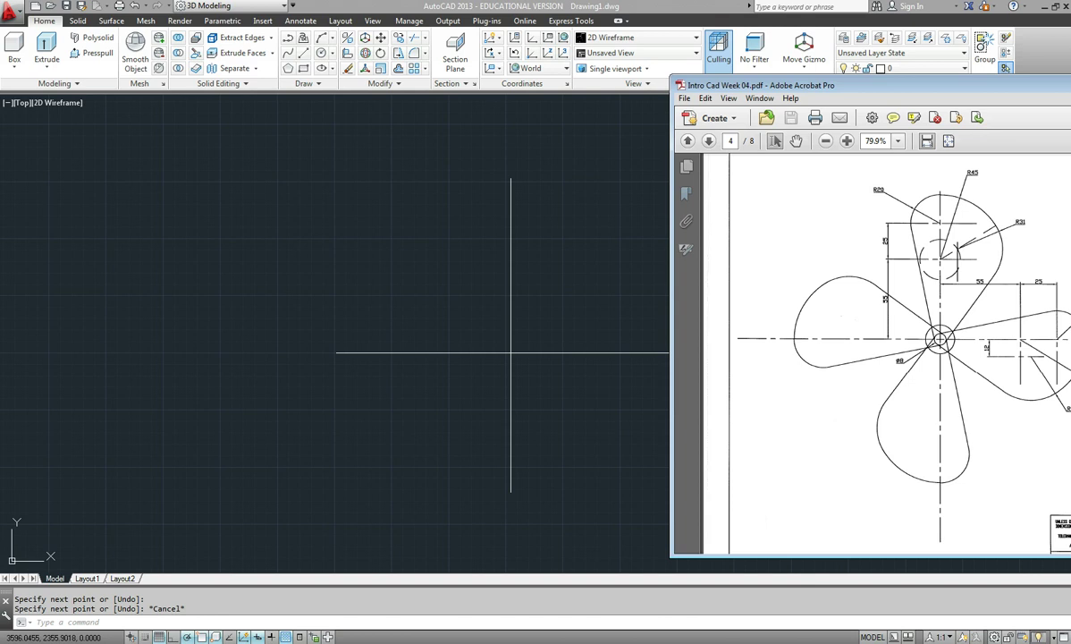
# - Return from the reference PDF to the AutoCAD drawing and start Offset
pyautogui.click(442, 311)
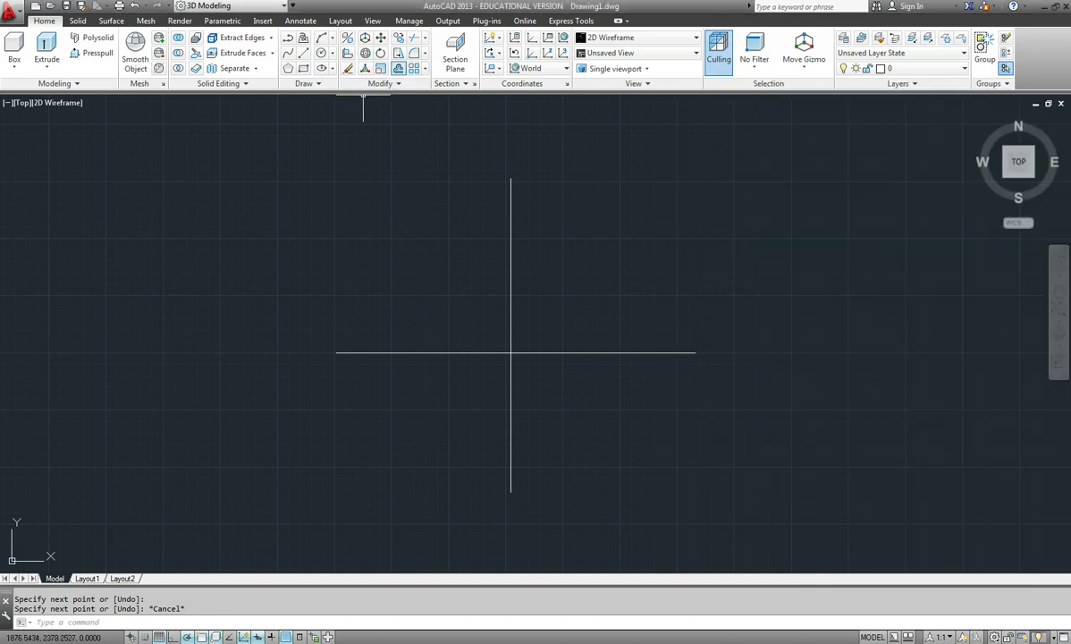
pyautogui.click(381, 53)
# - Offset the horizontal centre line 55 units upward
pyautogui.write('55')
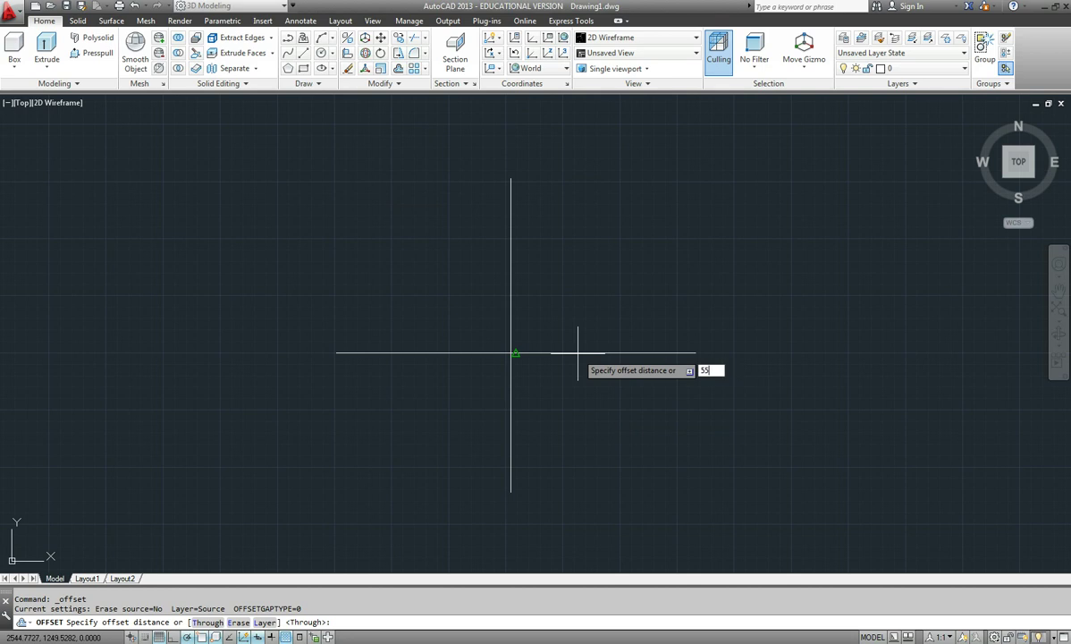
pyautogui.press('Return')
pyautogui.click(558, 352)
pyautogui.click(559, 324)
pyautogui.scroll(6, 517, 359)
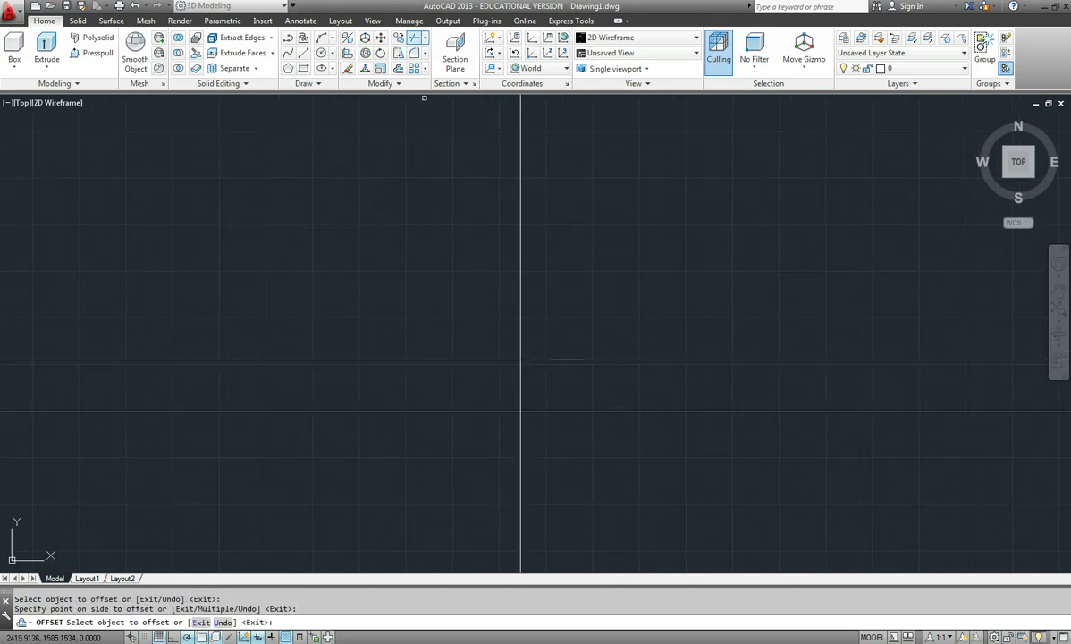
# - Offset that new line a further 25 units upward, then reposition the reference PDF
pyautogui.click(381, 53)
pyautogui.write('25')
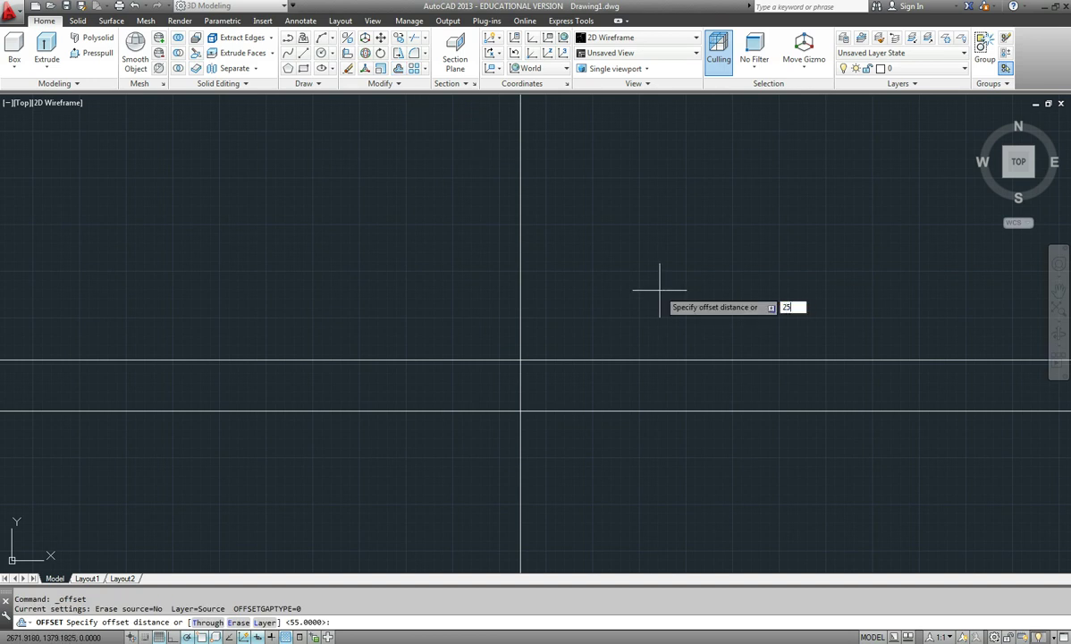
pyautogui.press('Return')
pyautogui.click(587, 359)
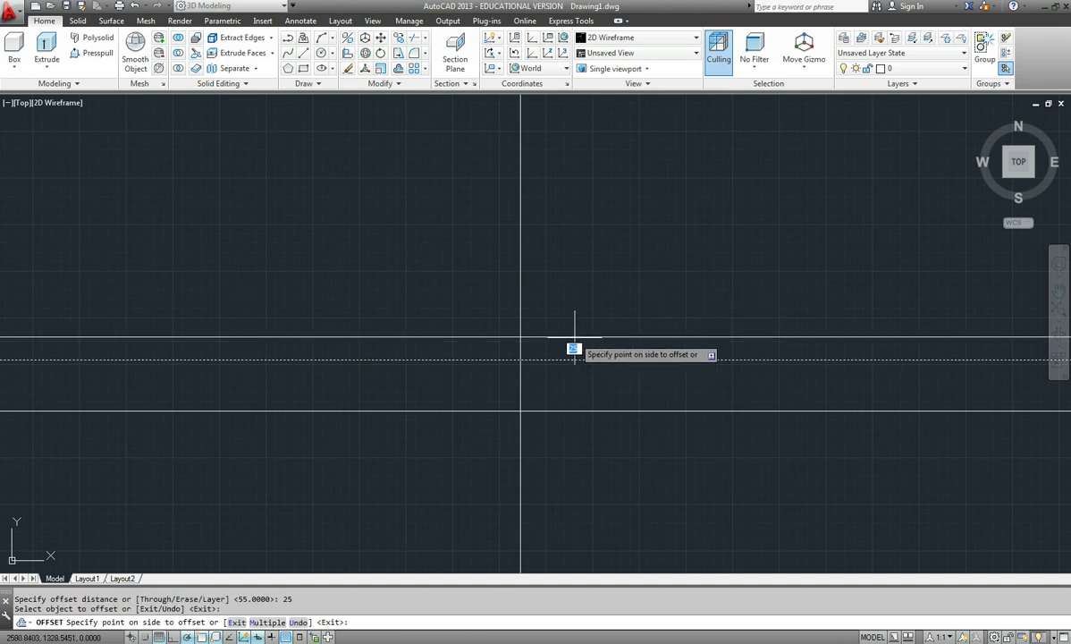
pyautogui.click(579, 324)
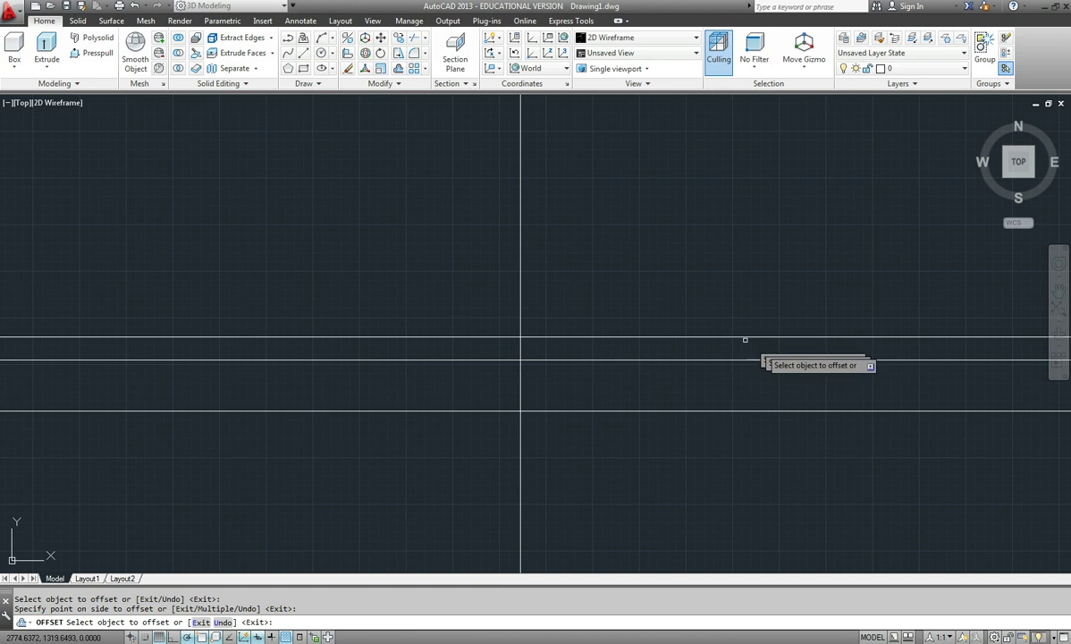
pyautogui.hotkey('alt', 'Tab')
pyautogui.moveTo(626, 113); pyautogui.dragTo(652, 92)
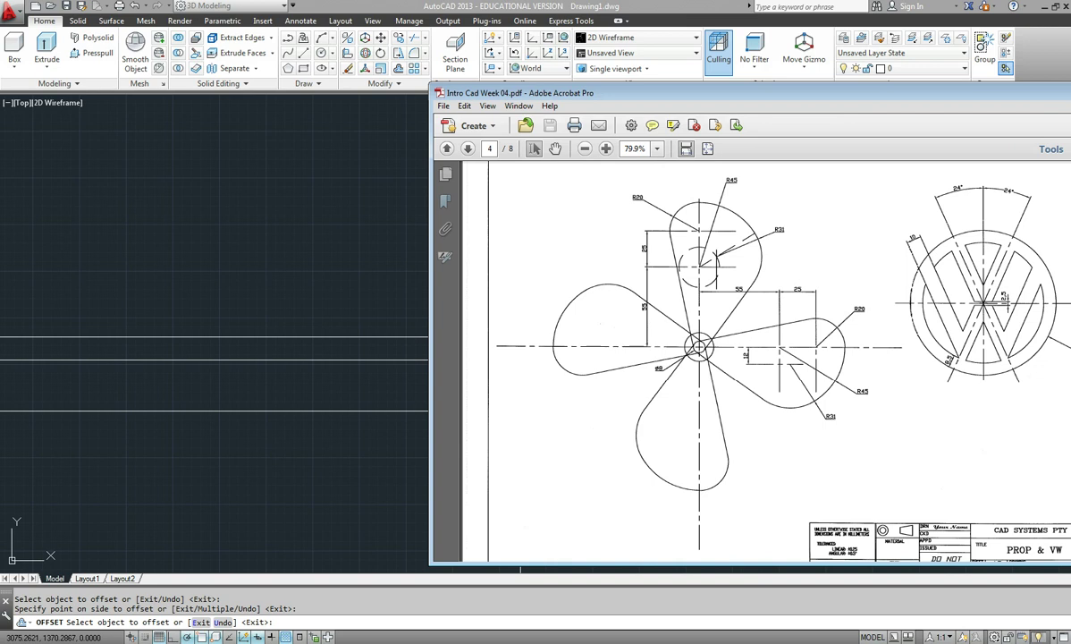
# - Hide the reference PDF to bring the AutoCAD drawing back
pyautogui.hotkey('alt', 'Tab')
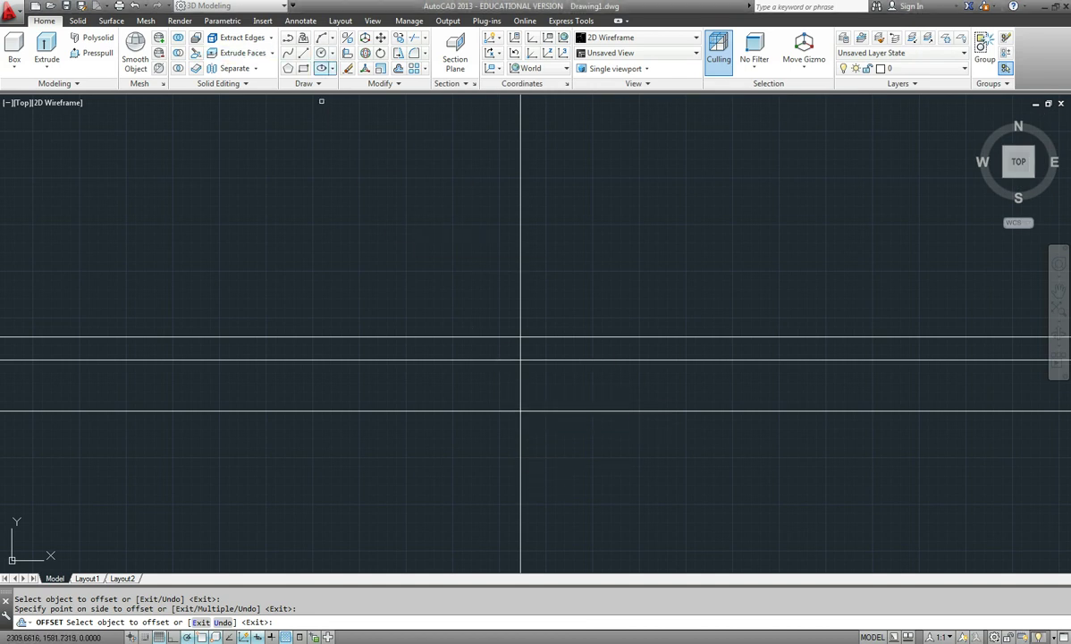
# - Draw a radius-8 circle at the centre-line crossing and a radius-20 circle at the top line crossing
pyautogui.click(320, 52)
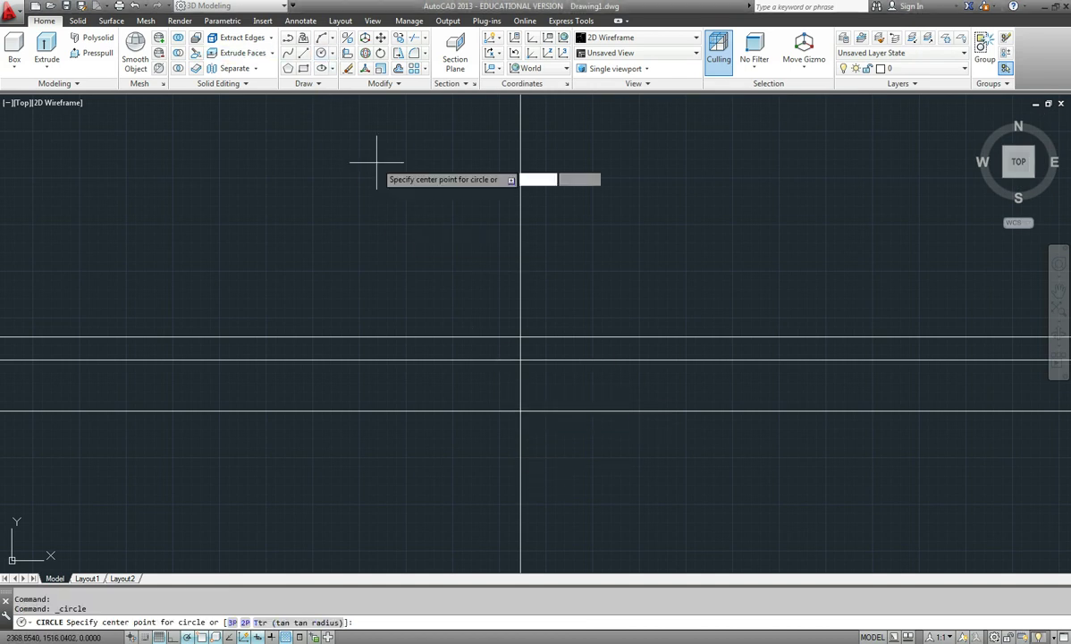
pyautogui.click(522, 412)
pyautogui.write('8')
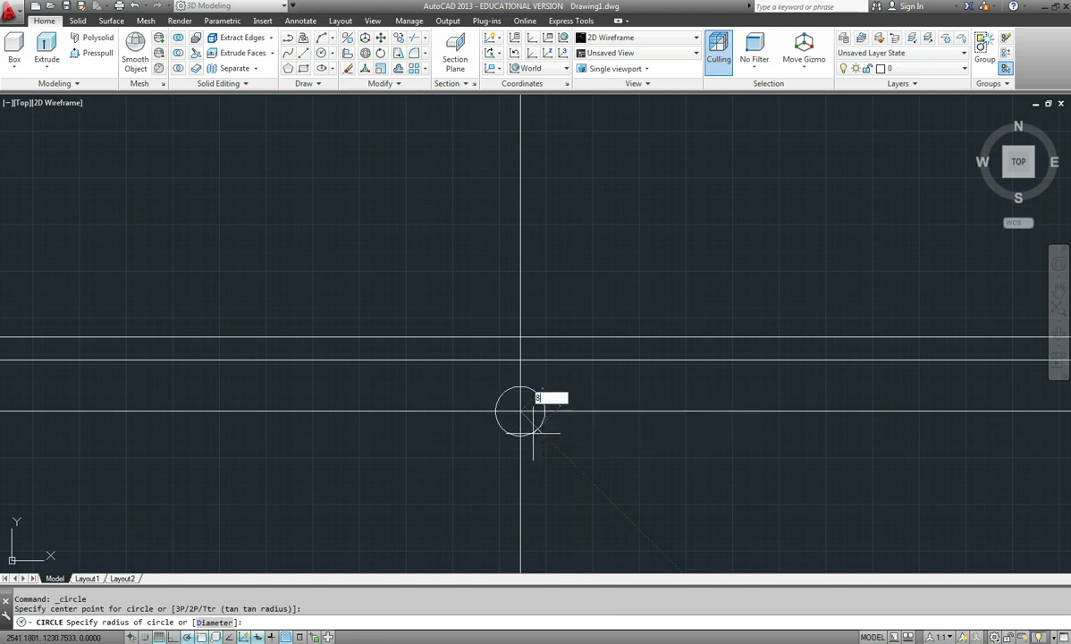
pyautogui.press('Return')
pyautogui.press('Return')
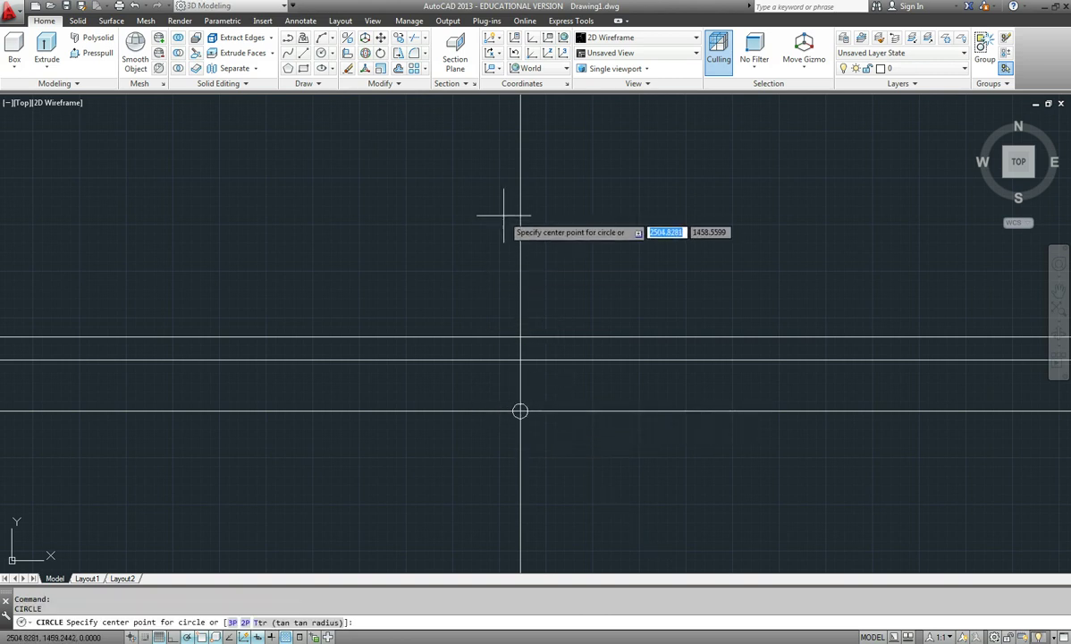
pyautogui.click(521, 338)
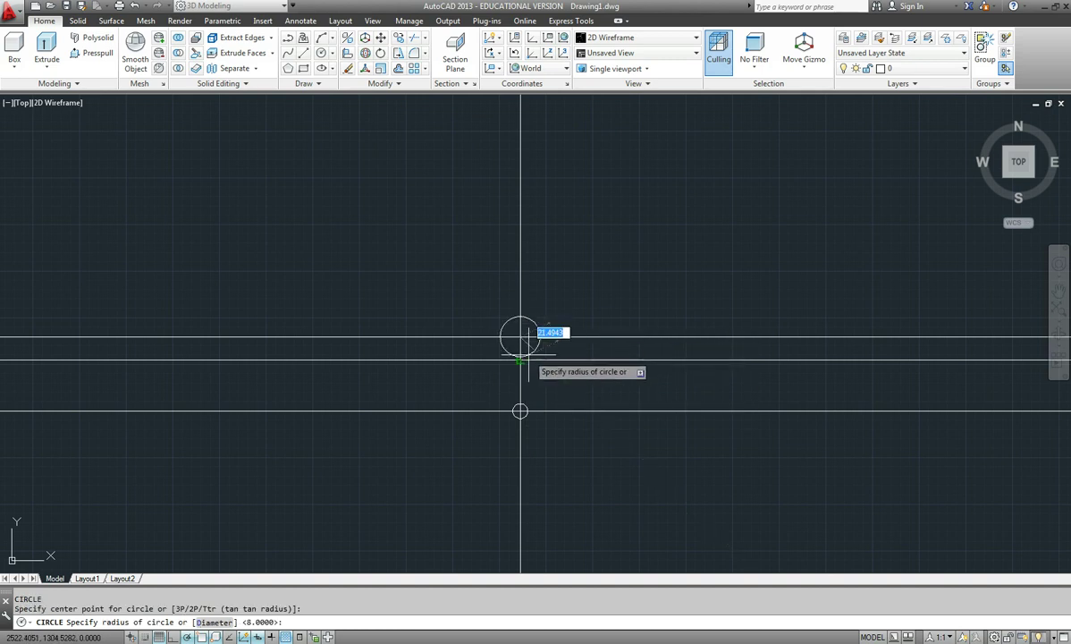
pyautogui.write('20')
pyautogui.press('Return')
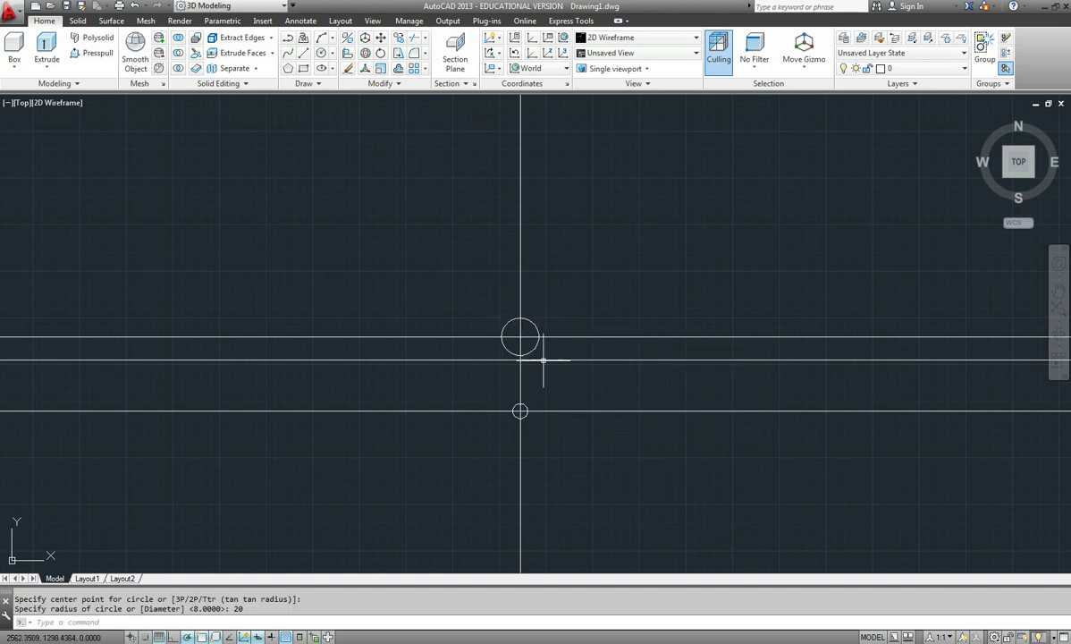
pyautogui.scroll(4, 542, 342)
pyautogui.moveTo(597, 330); pyautogui.dragTo(592, 313, button='middle')
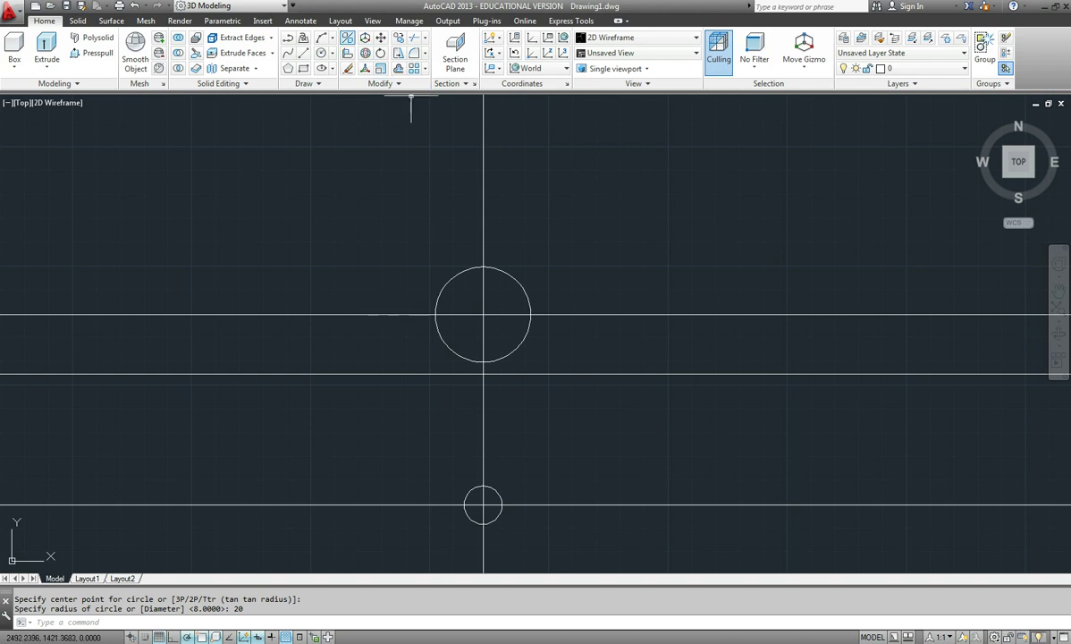
# - Draw a radius-45 circle where the 55 offset line crosses the vertical centre line
pyautogui.click(321, 53)
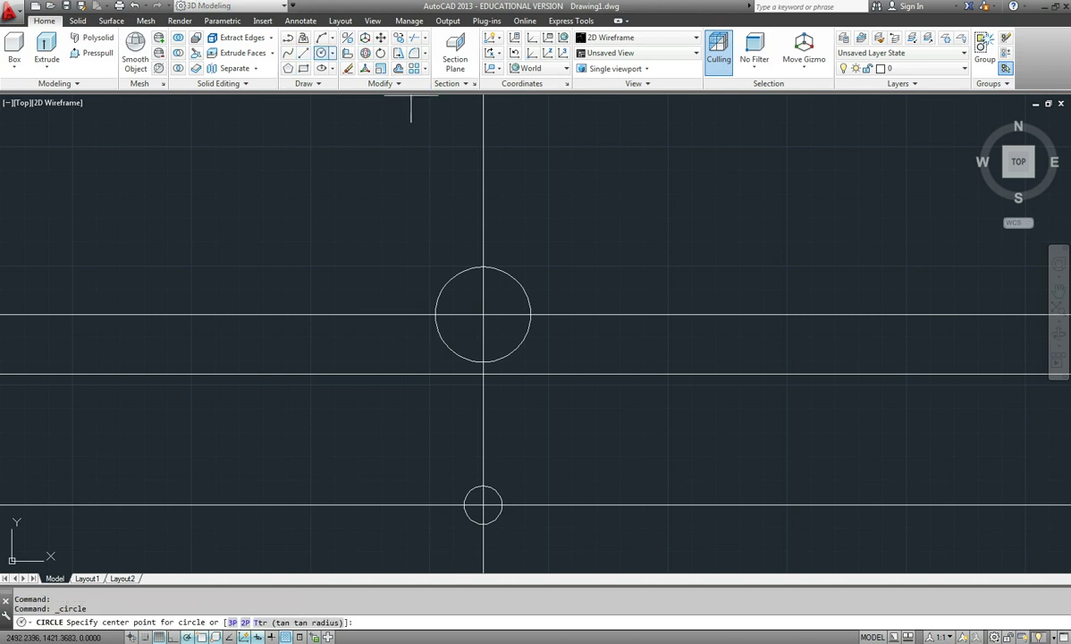
pyautogui.click(483, 374)
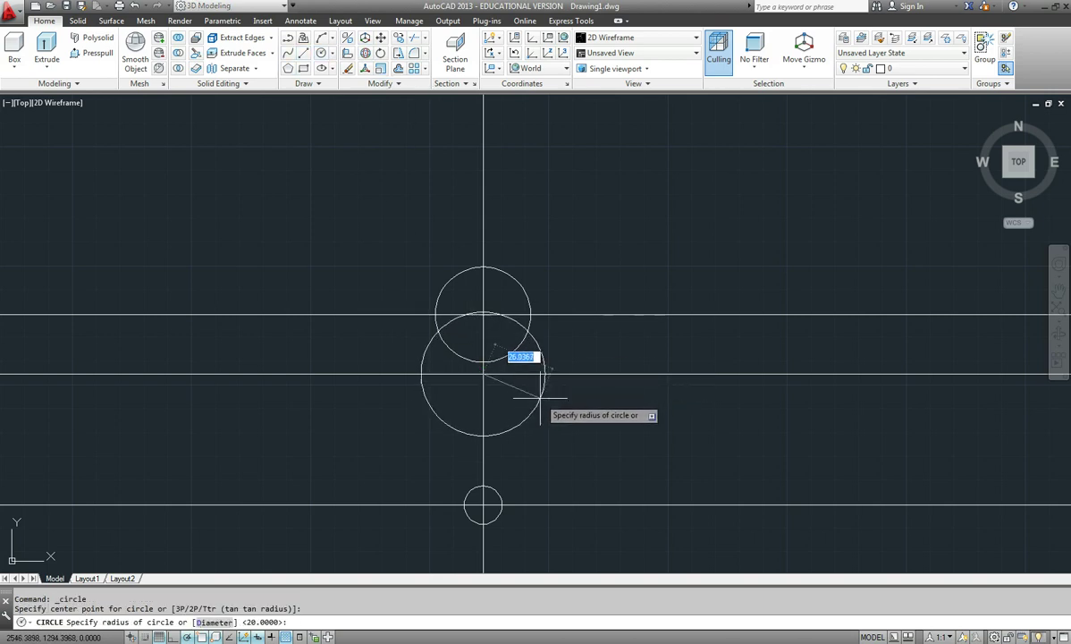
pyautogui.write('45')
pyautogui.press('Return')
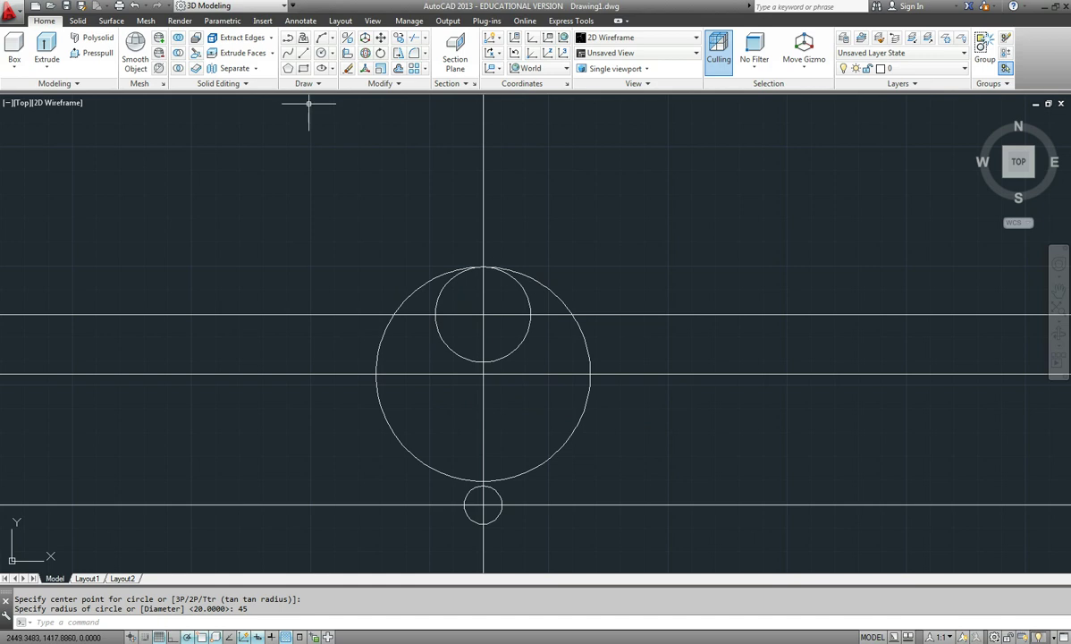
pyautogui.click(287, 51)
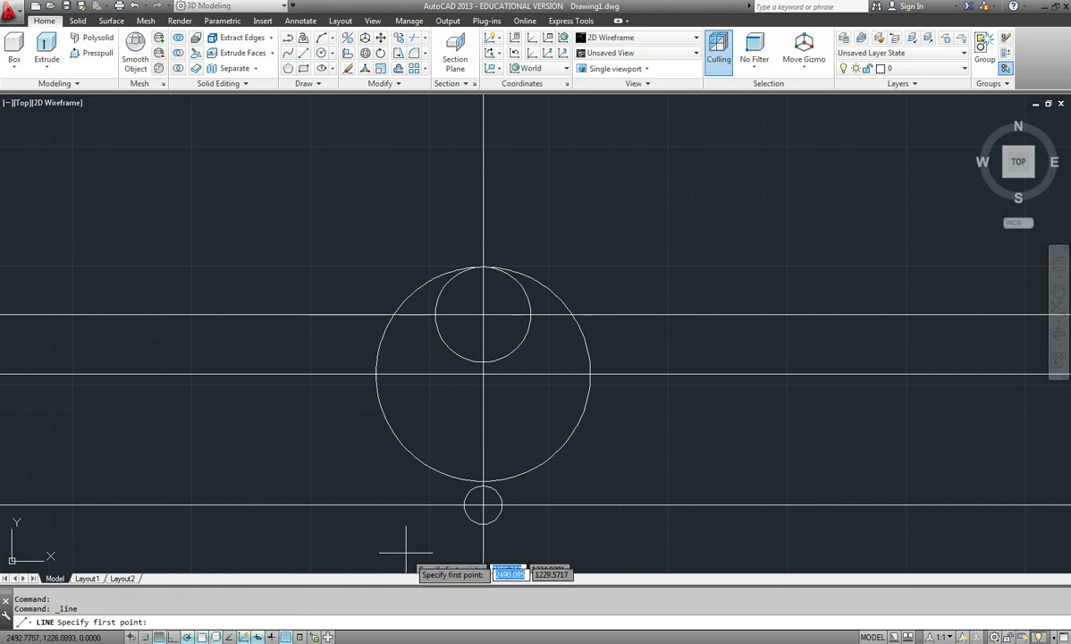
# - Draw a left-side line tangent to the small bottom circle and the upper circle
pyautogui.write('tan')
pyautogui.press('Return')
pyautogui.click(463, 502)
pyautogui.write('tan')
pyautogui.press('Return')
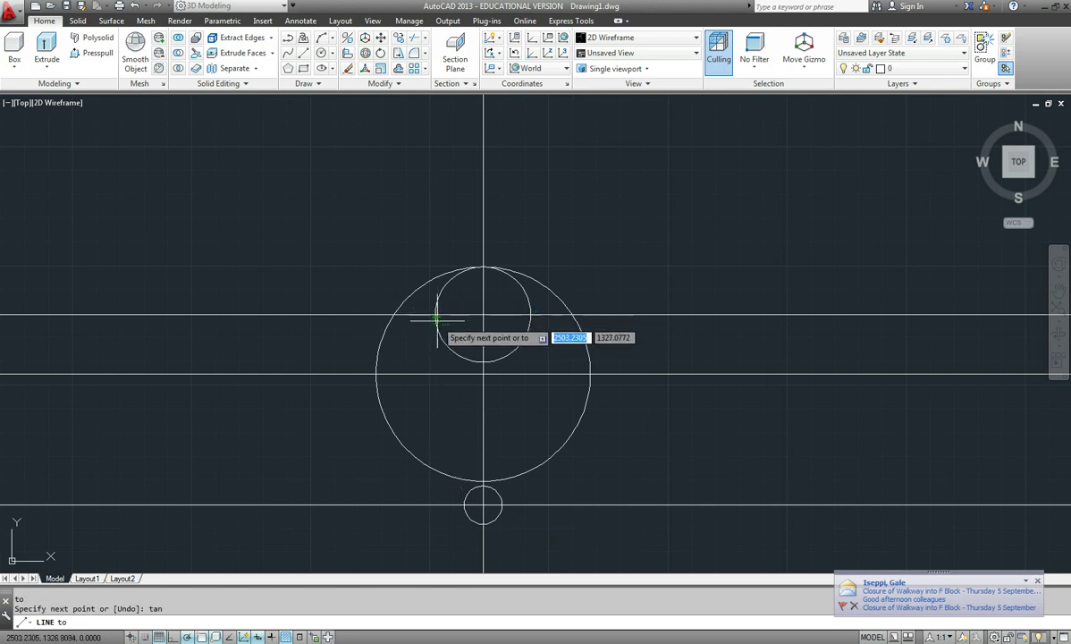
pyautogui.click(438, 318)
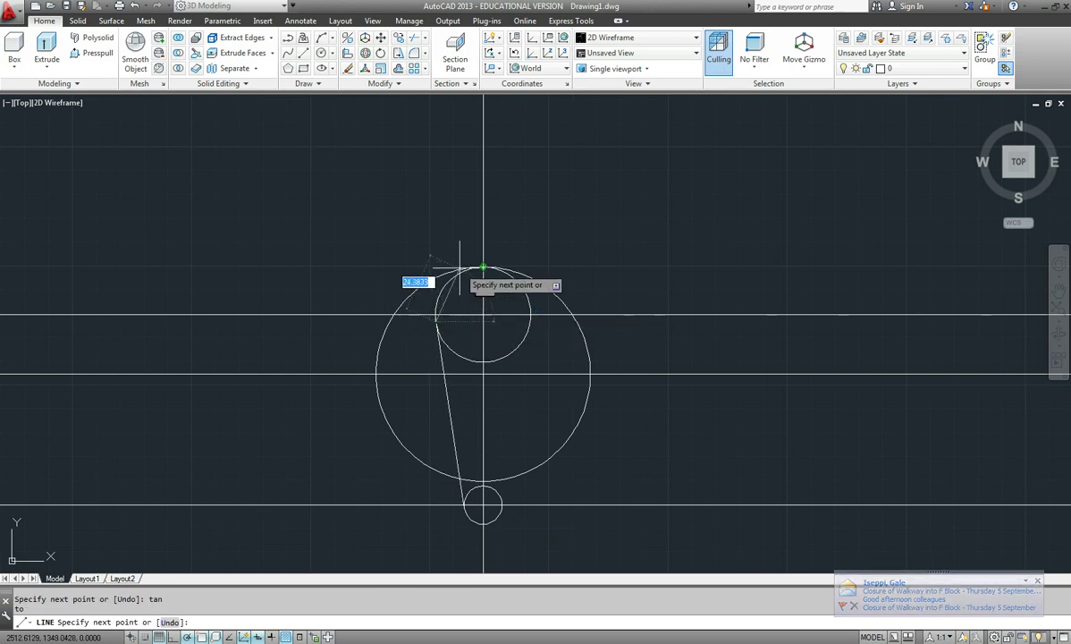
pyautogui.press('Return')
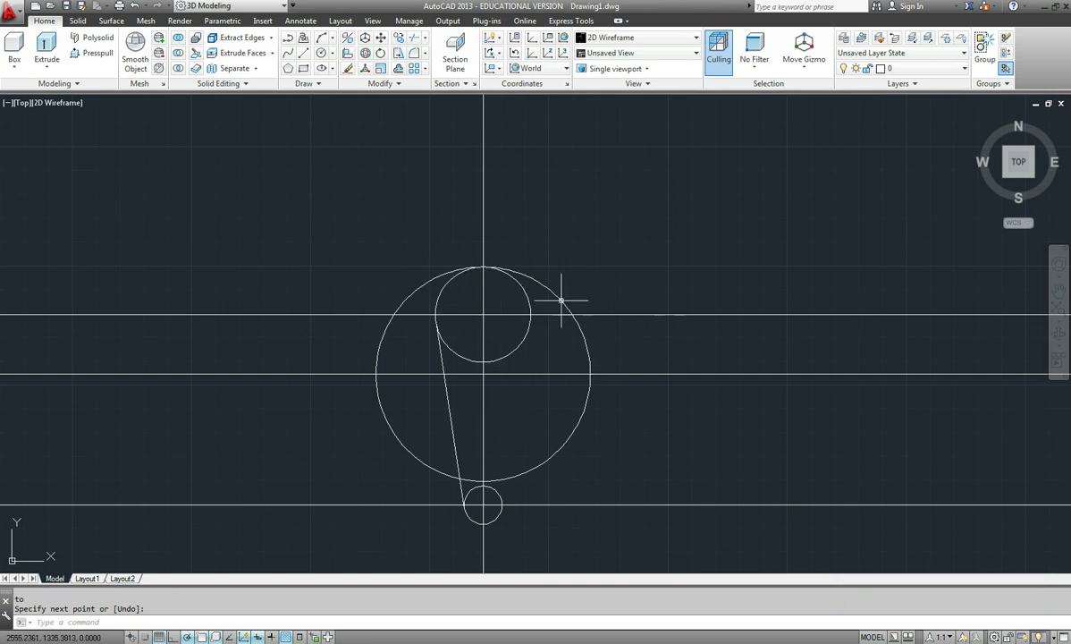
pyautogui.hotkey('alt', 'Tab')
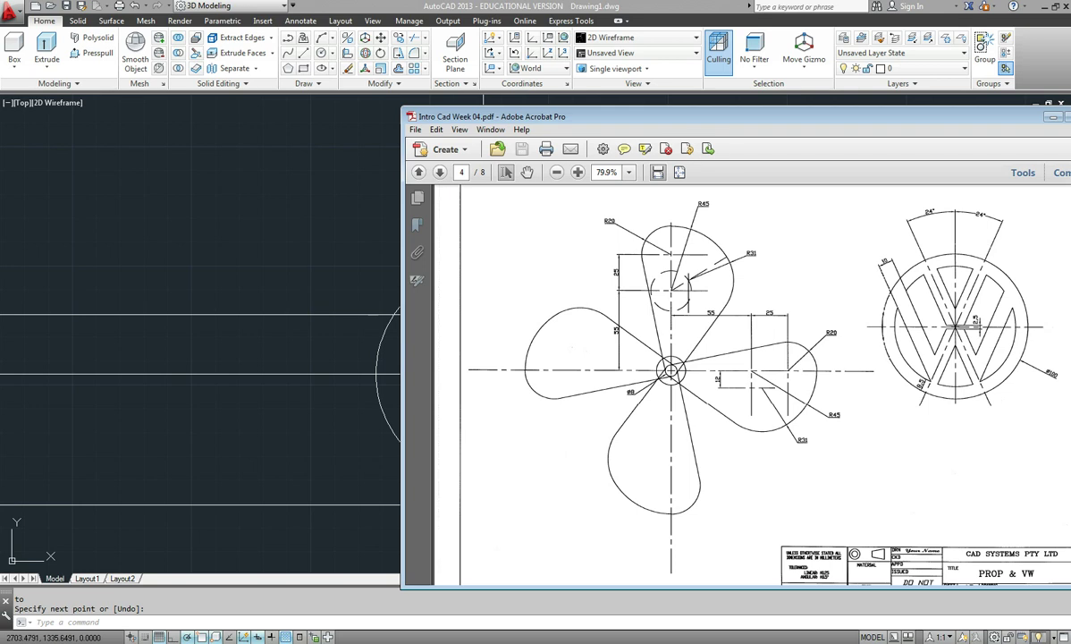
# - Move the reference PDF window off the AutoCAD drawing
pyautogui.moveTo(537, 116)
pyautogui.mouseDown()
pyautogui.moveTo(770, 94)
pyautogui.moveTo(1065, 99)
pyautogui.mouseUp()
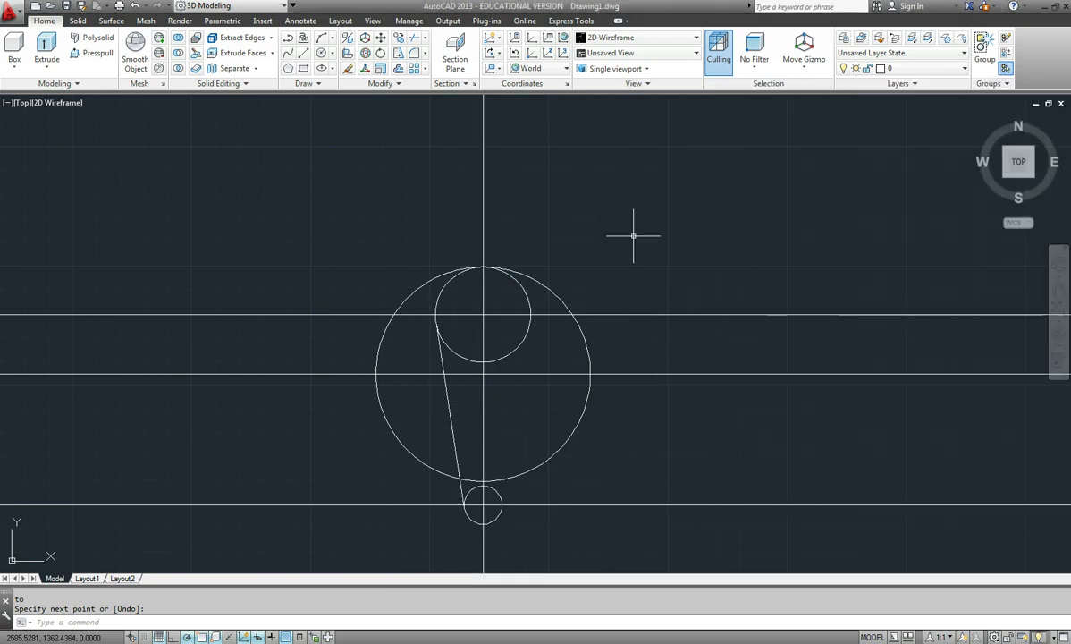
# - Draw a radius-14 circle concentric with the large radius-45 circle
pyautogui.press('Return')
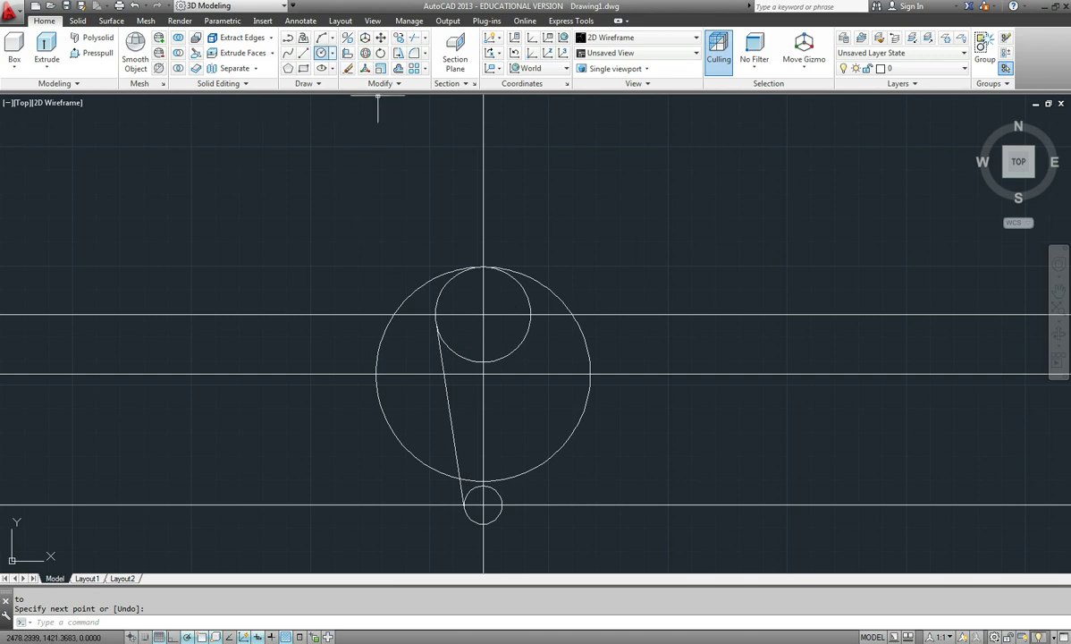
pyautogui.click(320, 52)
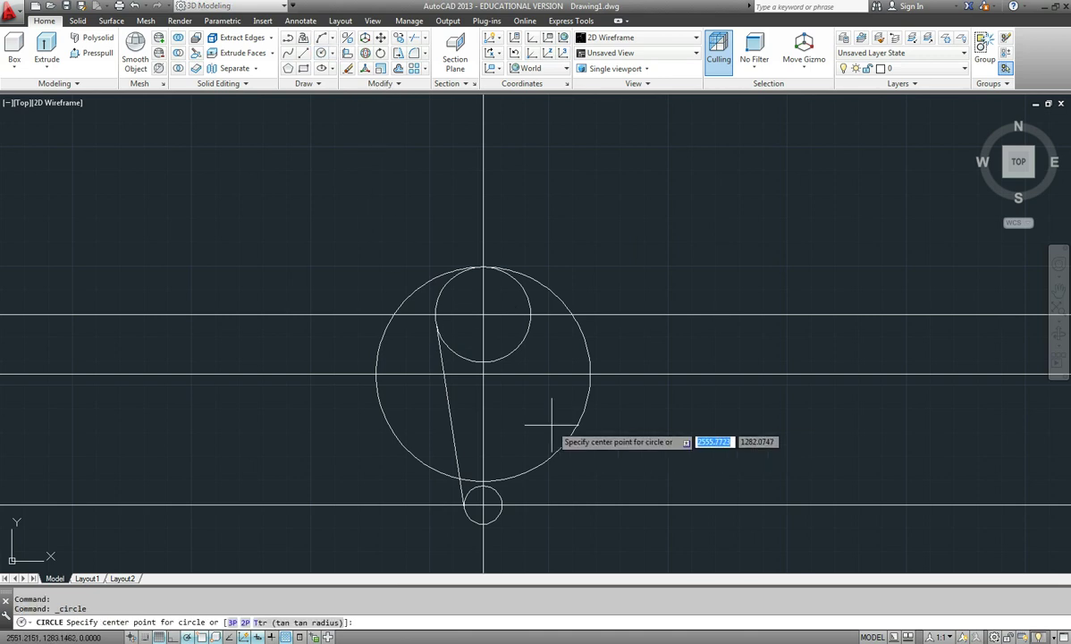
pyautogui.click(483, 374)
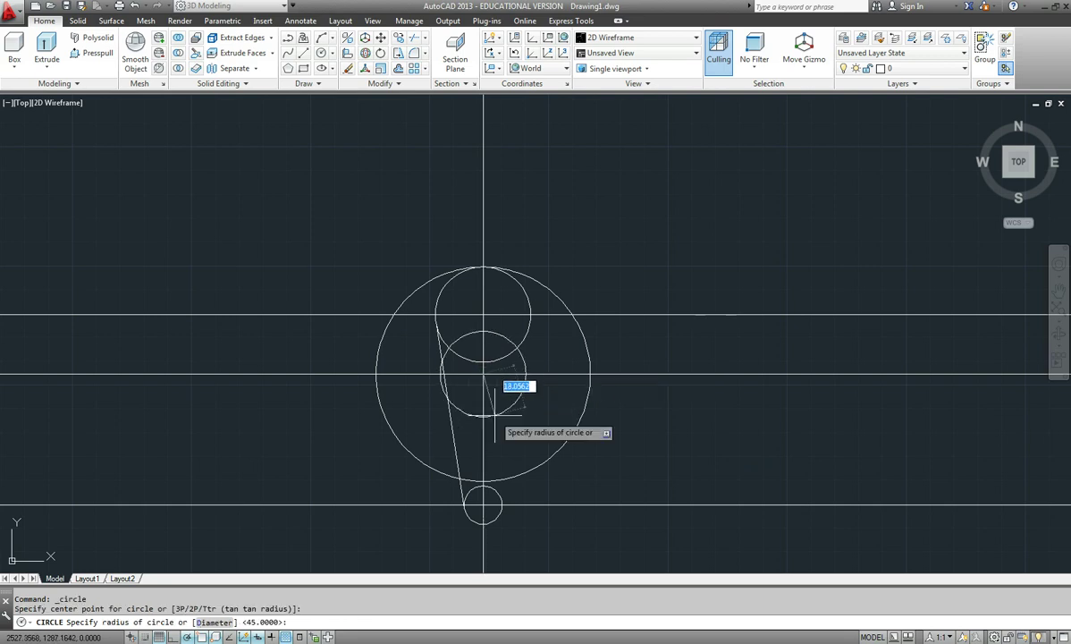
pyautogui.write('14')
pyautogui.press('Return')
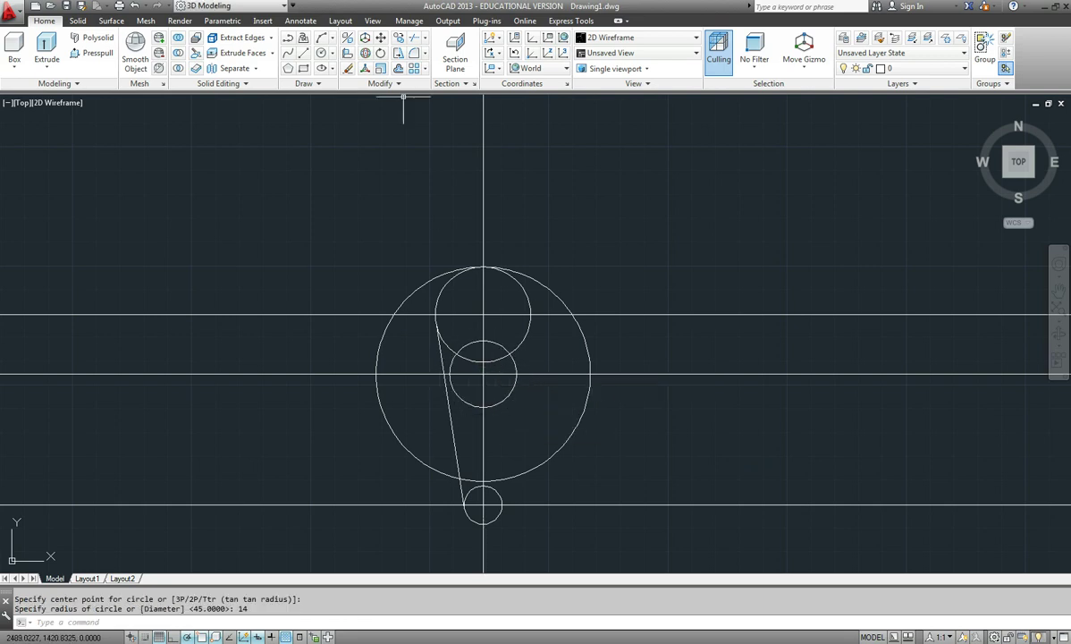
pyautogui.click(373, 65)
# - Offset the vertical centre line 12 units to the right
pyautogui.write('1')
pyautogui.press('Return')
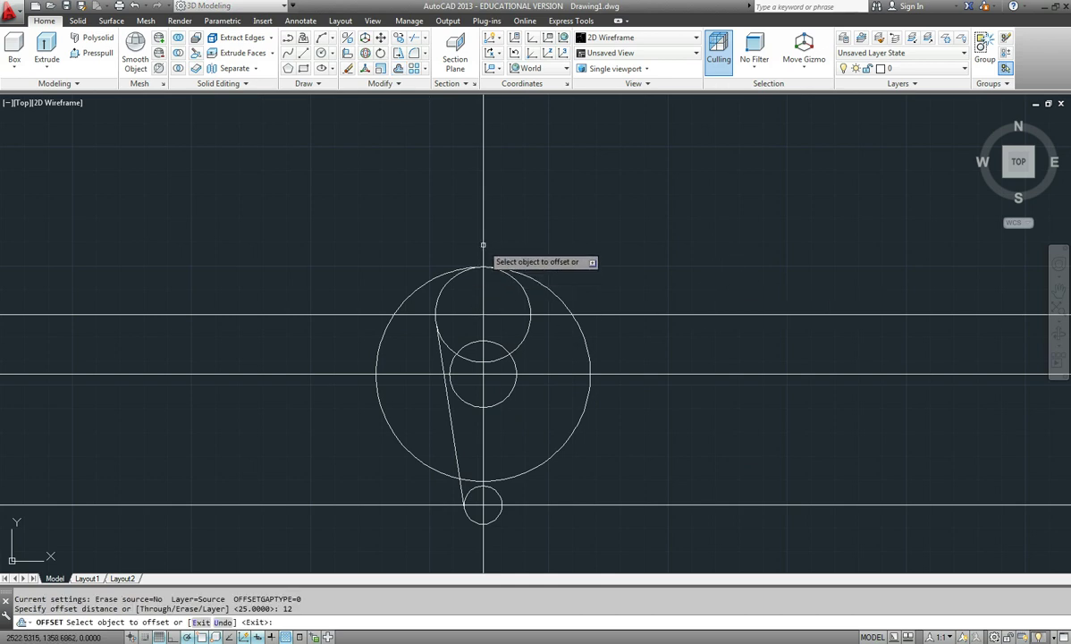
pyautogui.click(484, 232)
pyautogui.click(503, 238)
pyautogui.press('Escape')
pyautogui.scroll(5, 508, 355)
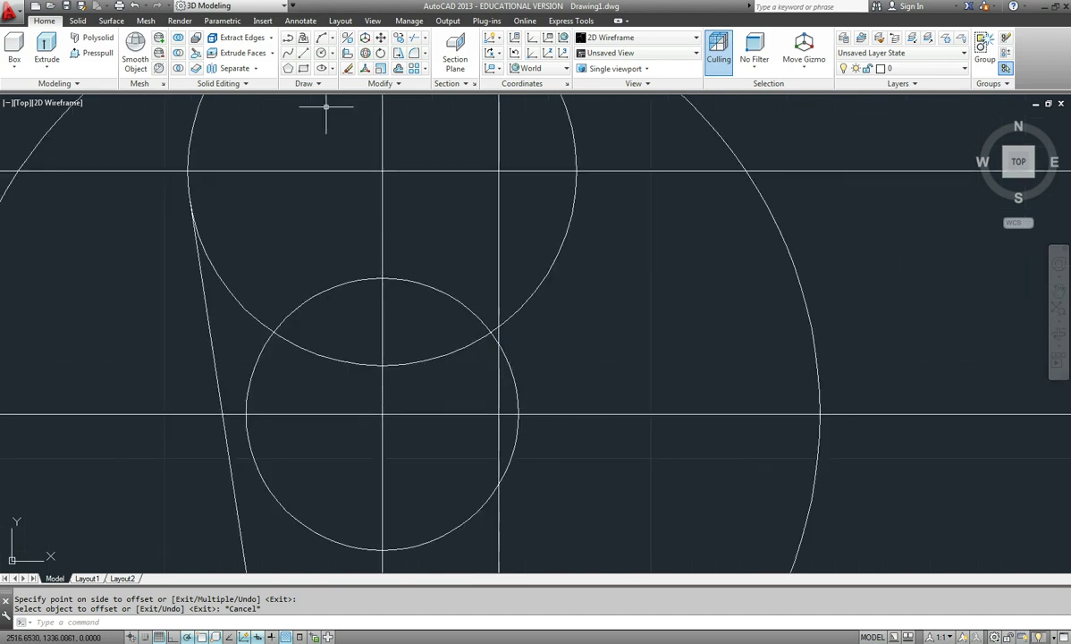
# - Draw a radius-31 circle centred where the 12-offset line meets the radius-14 circle
pyautogui.click(320, 53)
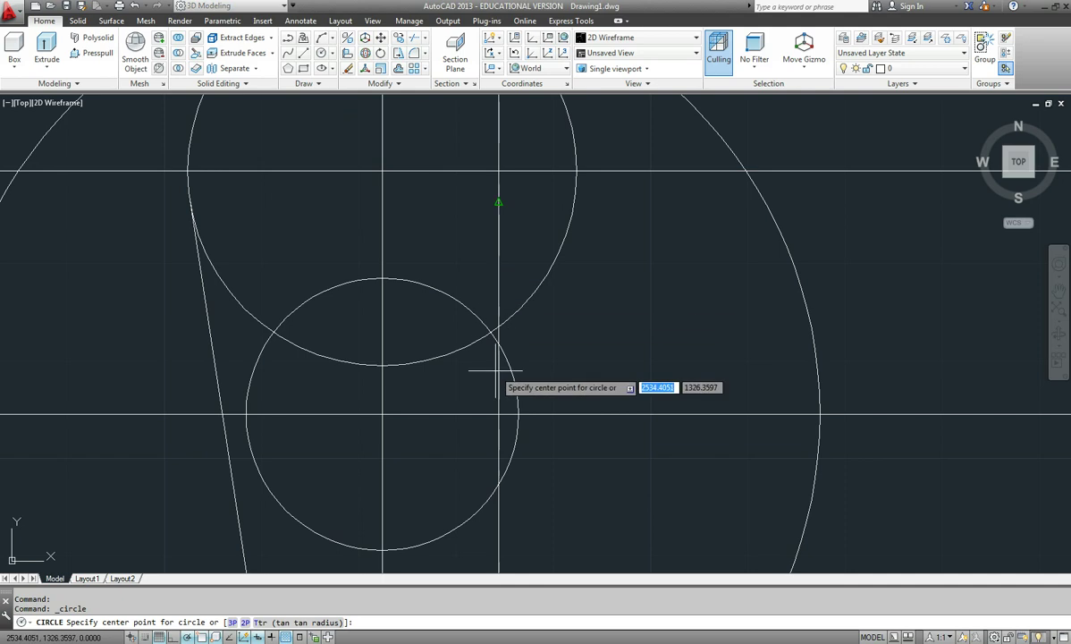
pyautogui.click(498, 343)
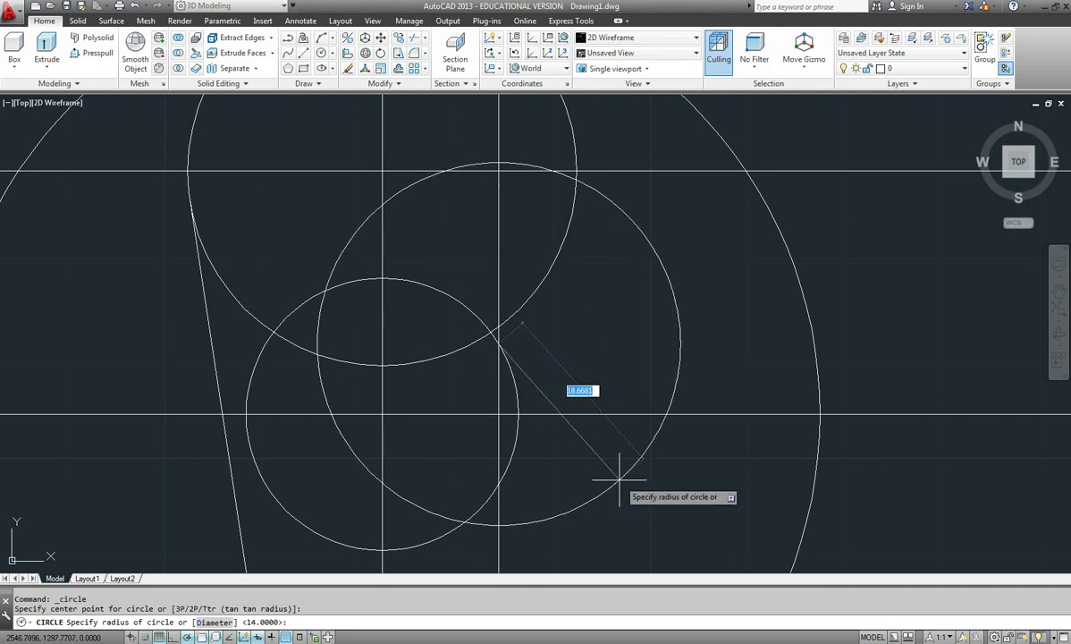
pyautogui.write('31')
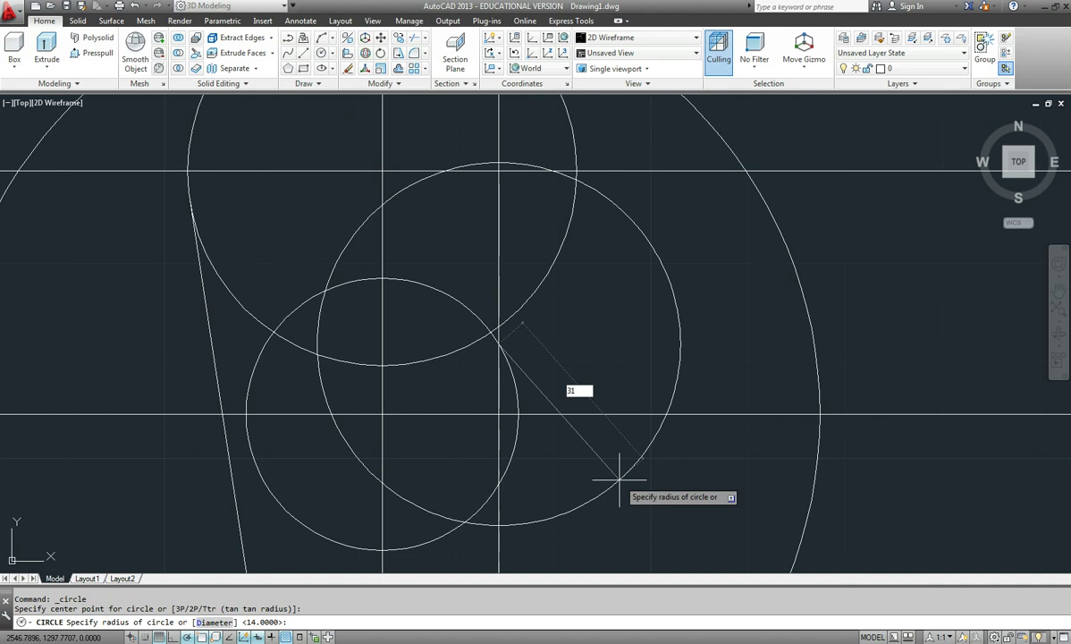
pyautogui.press('Return')
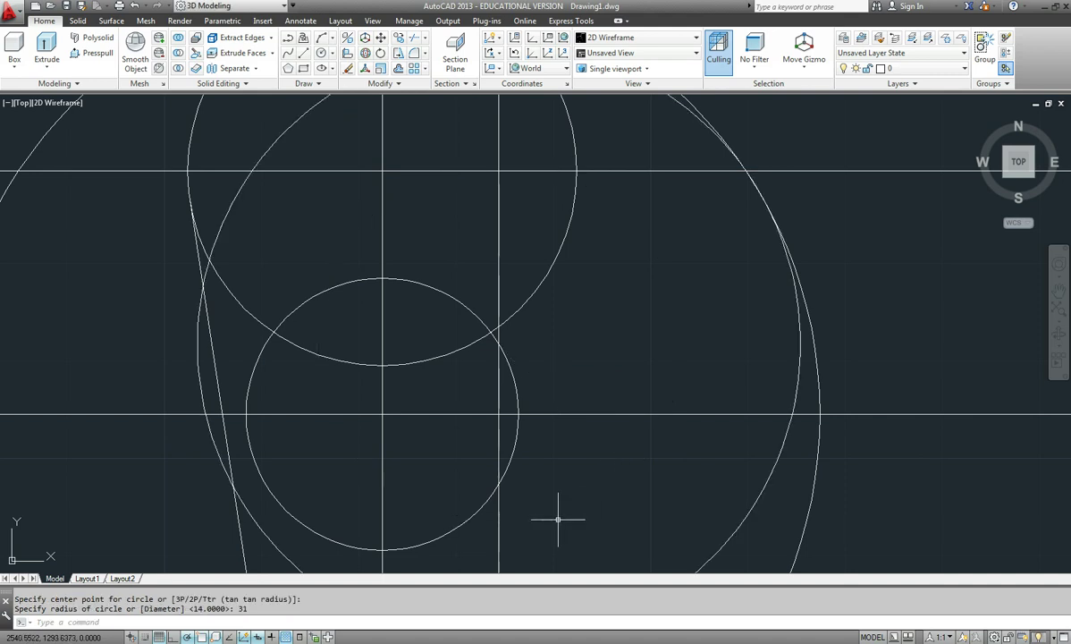
pyautogui.scroll(-4, 564, 483)
pyautogui.moveTo(516, 454); pyautogui.dragTo(515, 309, button='middle')
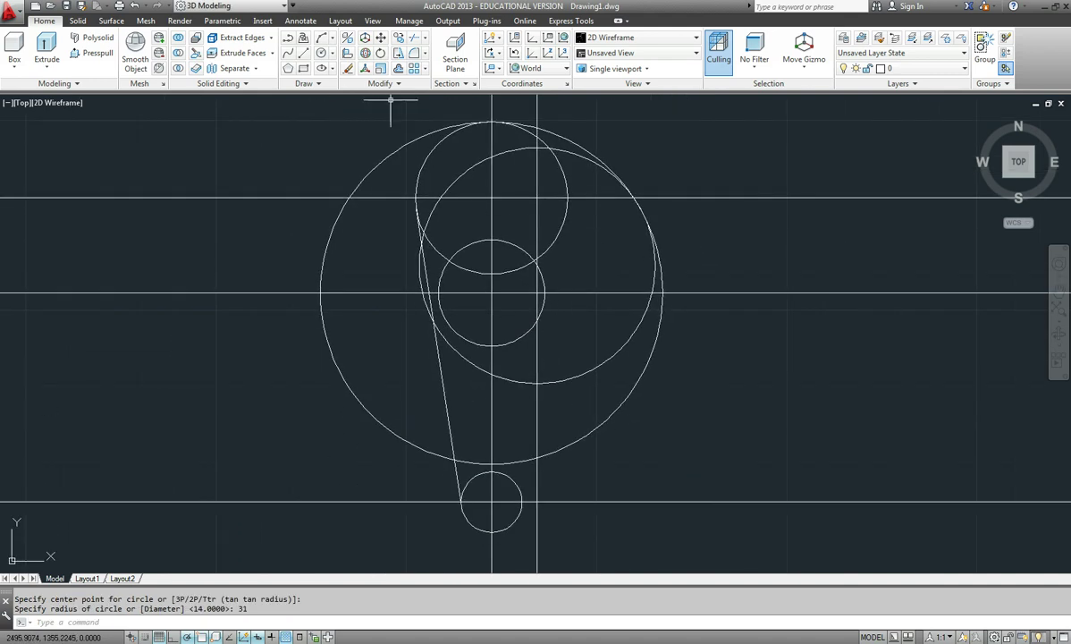
pyautogui.press('l')
pyautogui.press('Return')
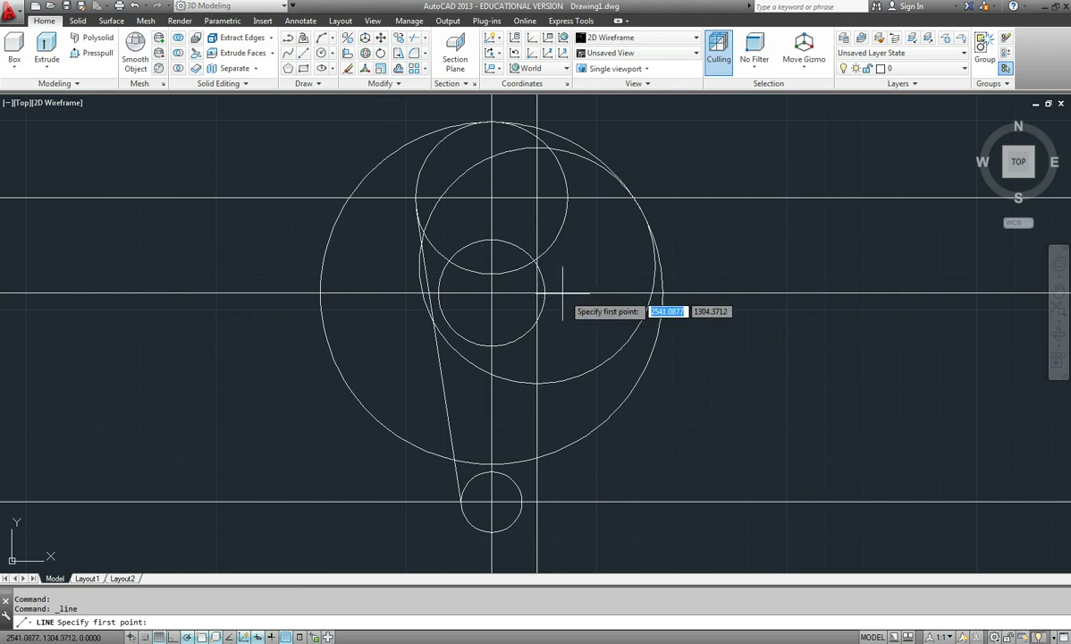
# - Draw the right-side line tangent to the large circle and the small bottom circle
pyautogui.write('tan')
pyautogui.press('Return')
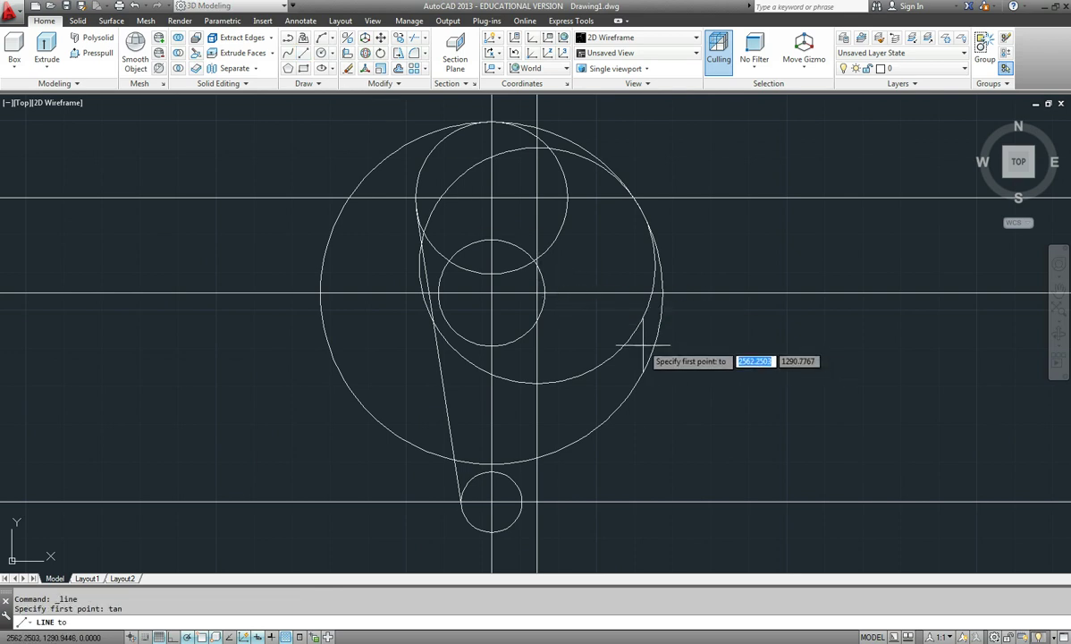
pyautogui.click(645, 315)
pyautogui.write('tan')
pyautogui.press('Return')
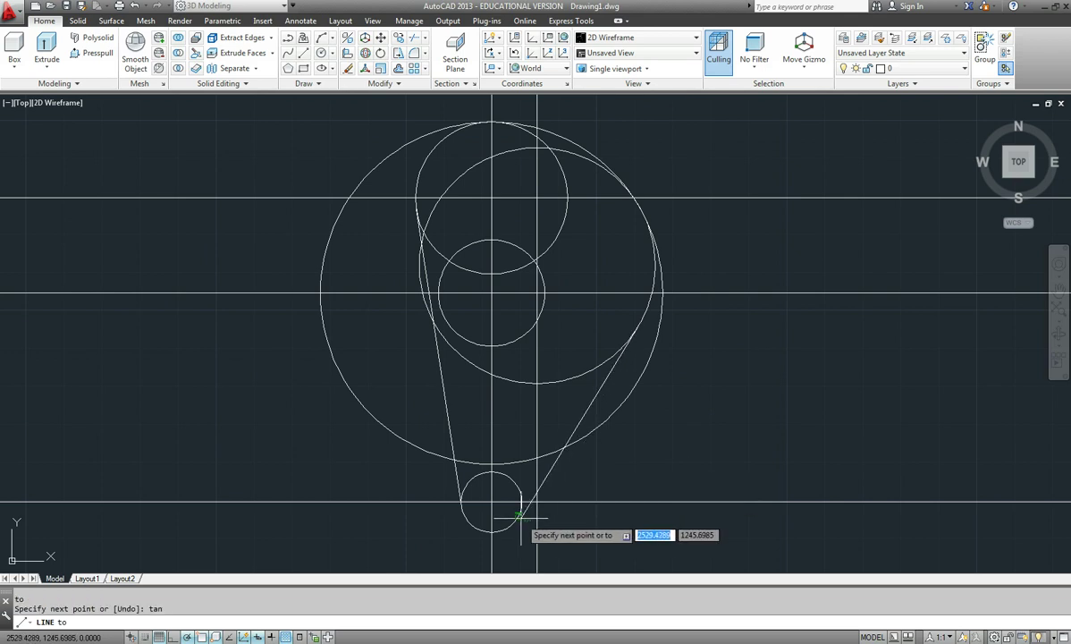
pyautogui.click(517, 517)
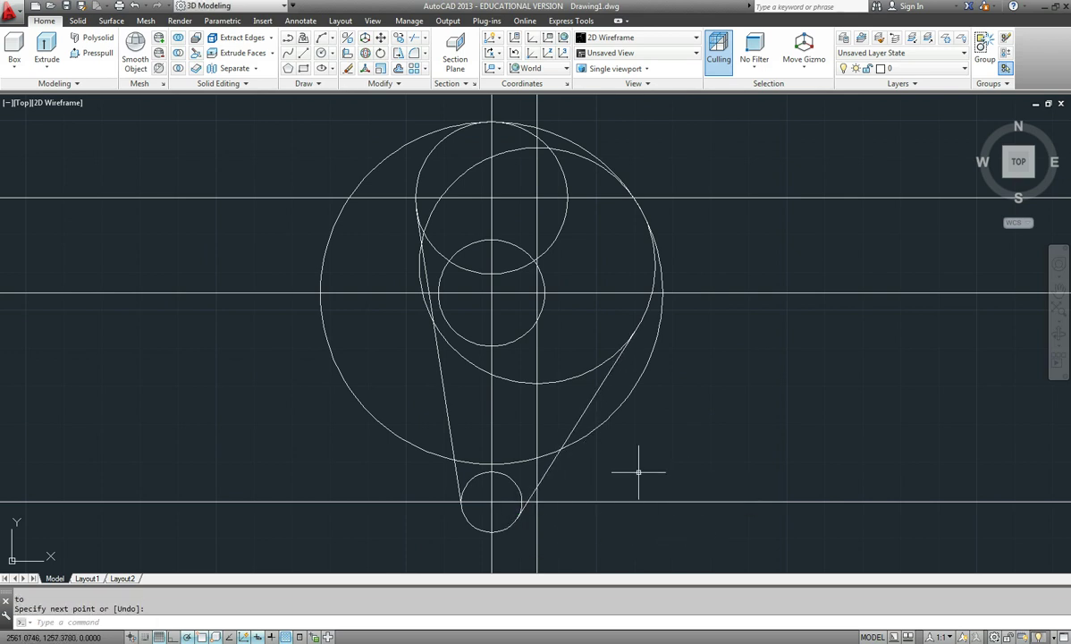
pyautogui.scroll(-3, 637, 475)
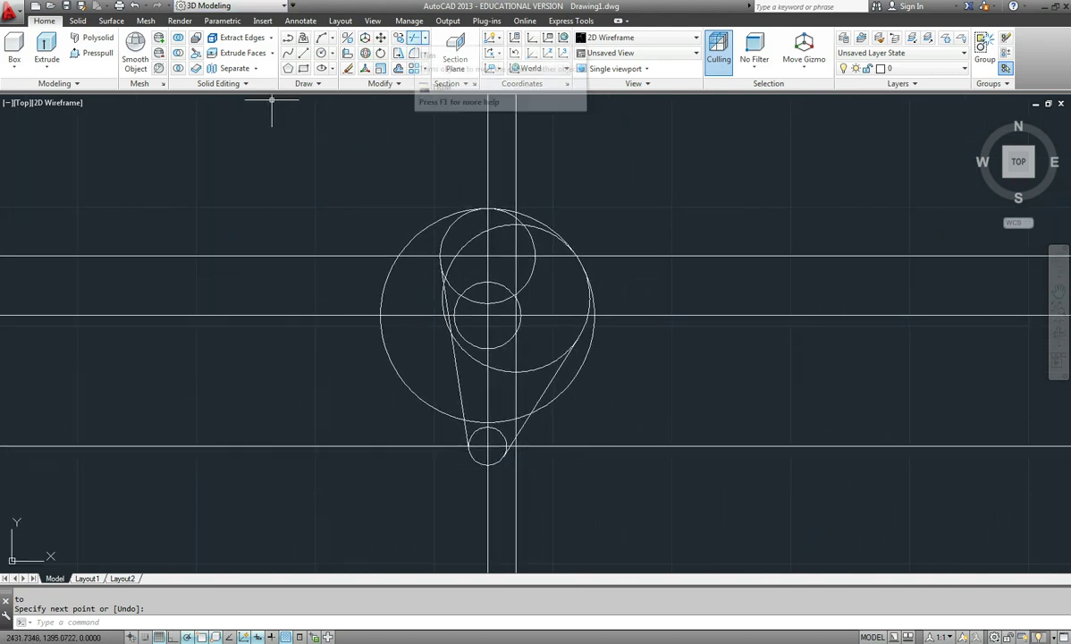
# - Start TRIM with all twelve objects as cutting edges and trim the lower-left overlapping arcs
pyautogui.press('Return')
pyautogui.write('tr')
pyautogui.press('Return')
pyautogui.click(649, 519)
pyautogui.click(347, 168)
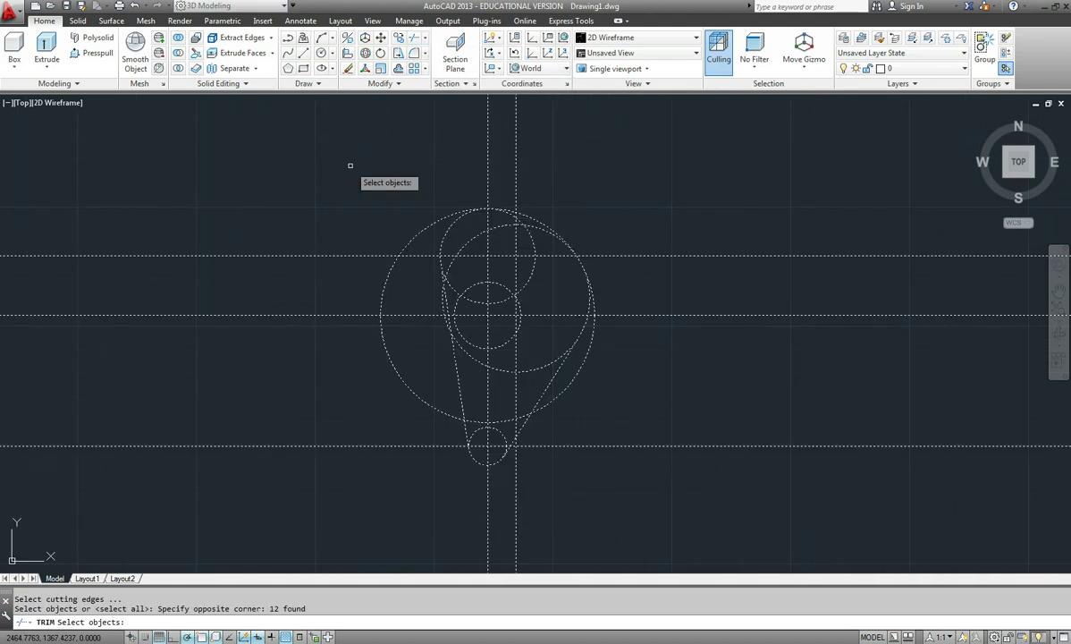
pyautogui.press('Return')
pyautogui.click(476, 431)
pyautogui.click(472, 426)
pyautogui.click(457, 339)
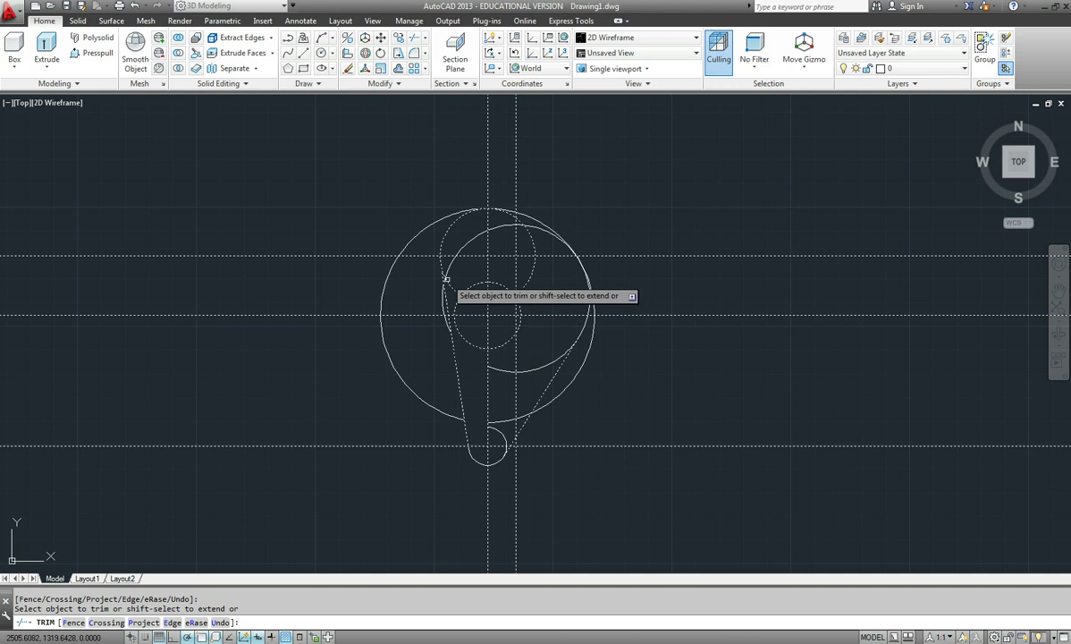
# - Trim the remaining upper, lower-right, right-side and upper-left arcs of the outer circles
pyautogui.scroll(4, 447, 282)
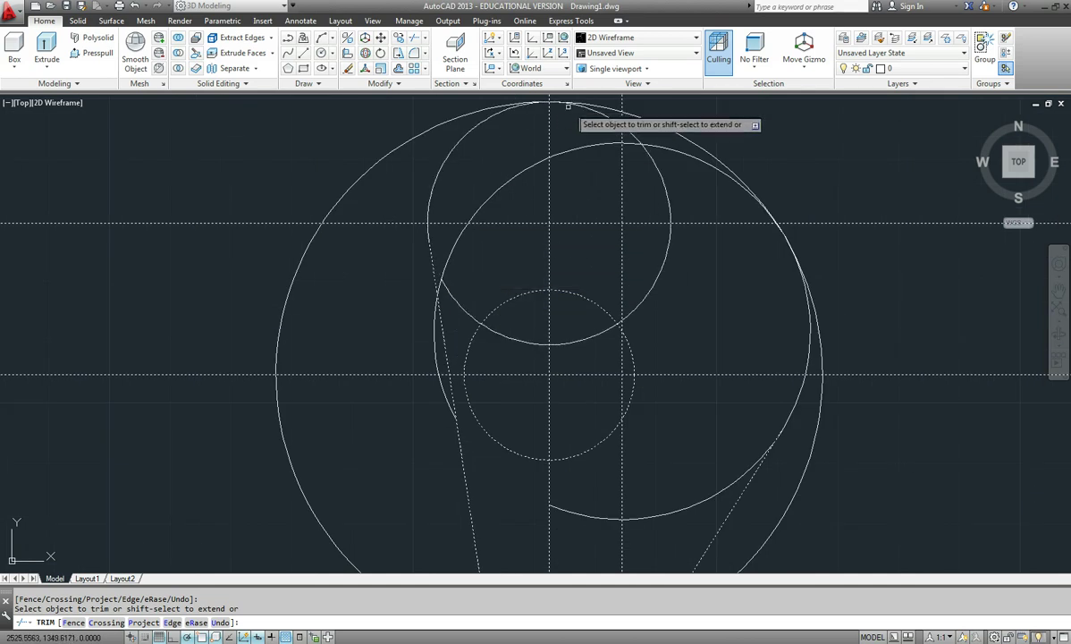
pyautogui.click(713, 165)
pyautogui.click(739, 477)
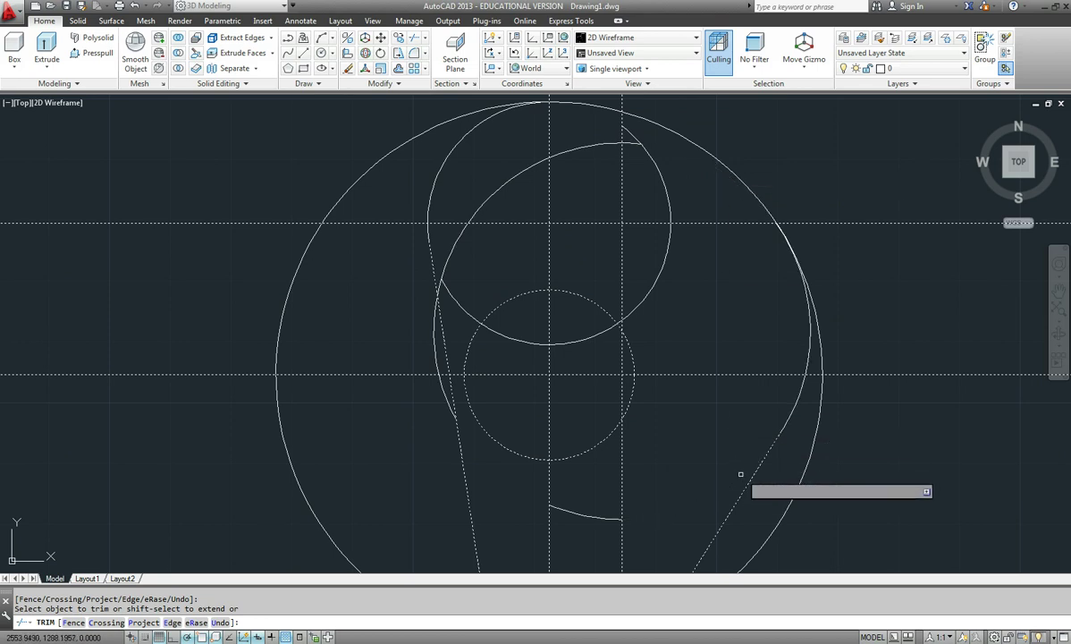
pyautogui.click(819, 349)
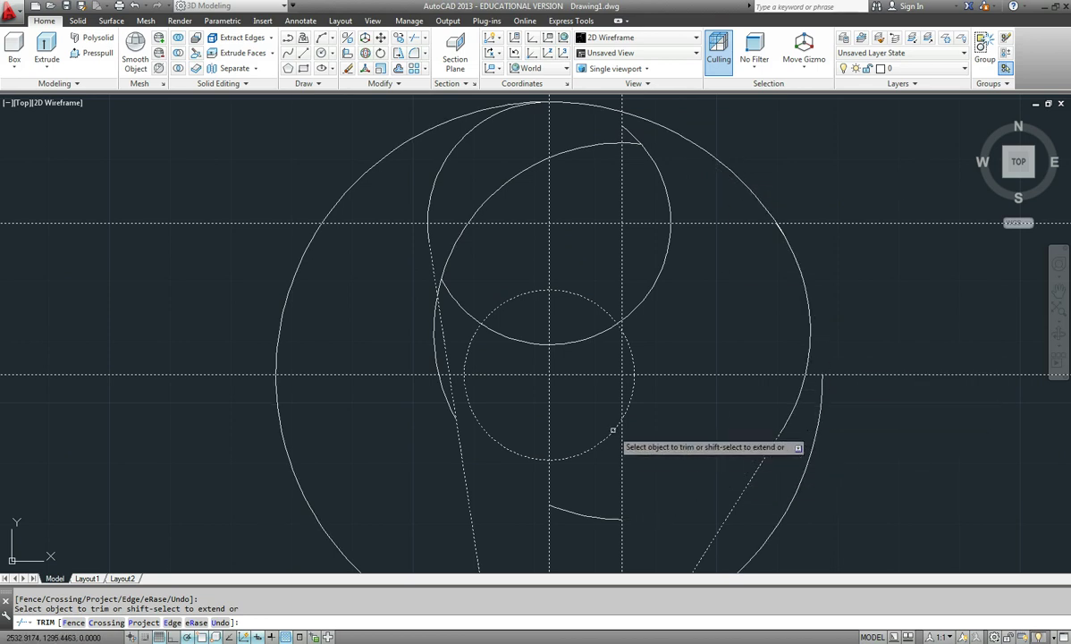
pyautogui.scroll(-2, 590, 451)
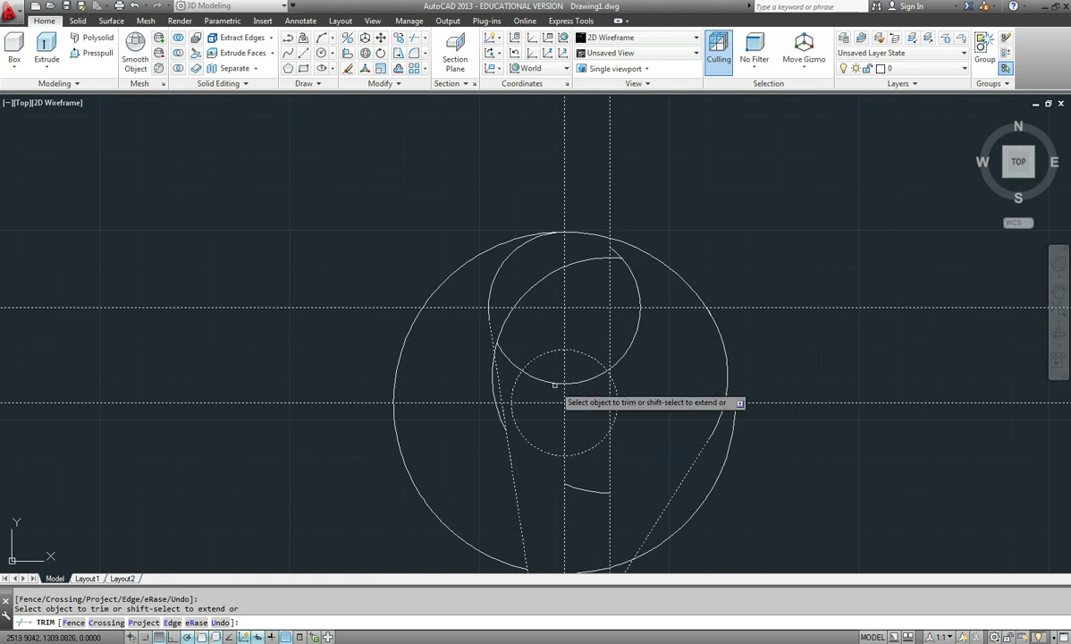
pyautogui.click(516, 240)
pyautogui.press('Escape')
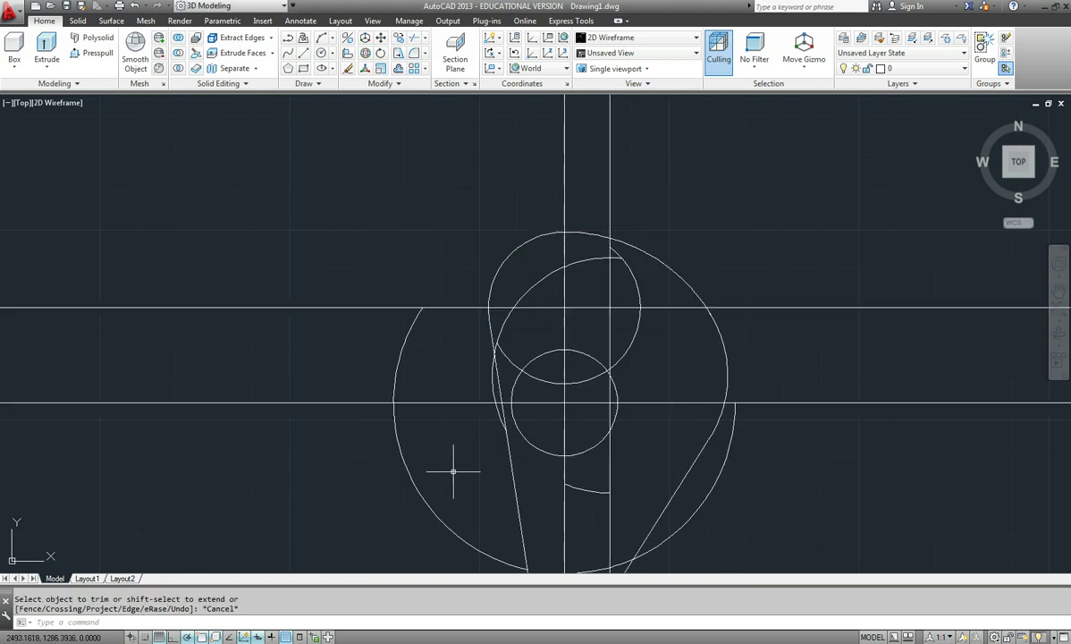
# - Delete the four leftover arcs outside the blade outline
pyautogui.click(533, 290)
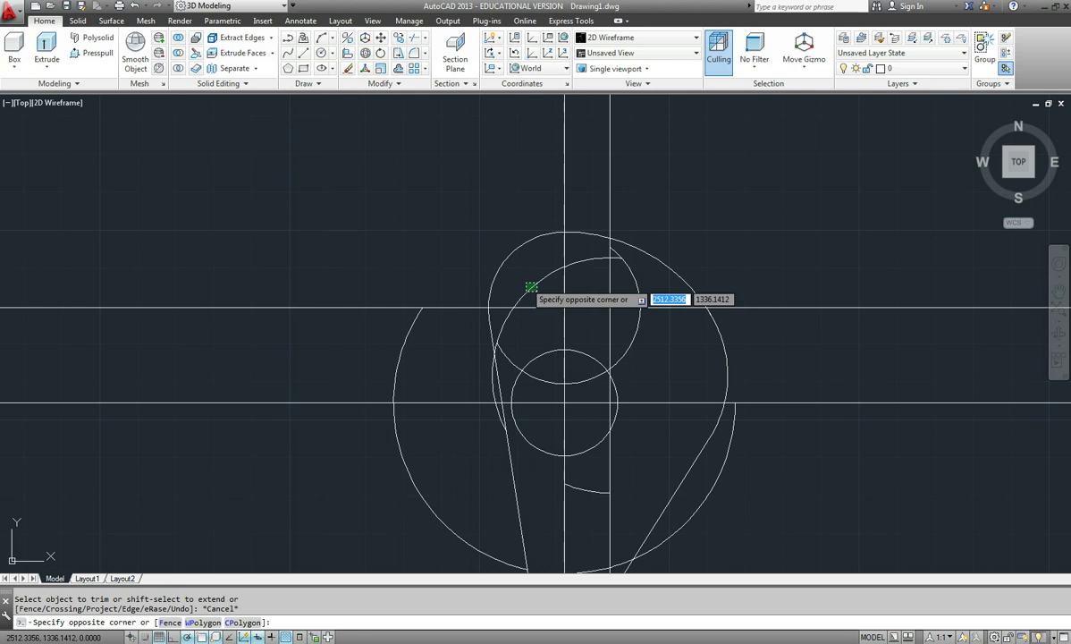
pyautogui.click(523, 282)
pyautogui.press('Delete')
pyautogui.click(407, 333)
pyautogui.press('Delete')
pyautogui.click(634, 340)
pyautogui.press('Delete')
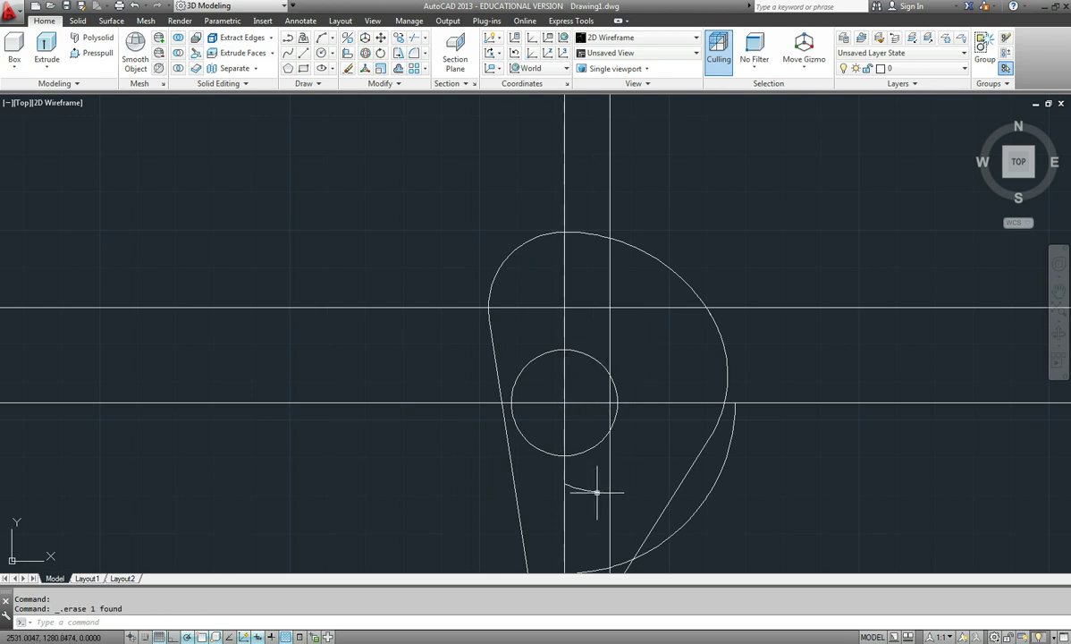
pyautogui.click(713, 488)
pyautogui.press('Delete')
# - Erase the horizontal and vertical construction lines and the inner circle
pyautogui.click(883, 427)
pyautogui.click(789, 258)
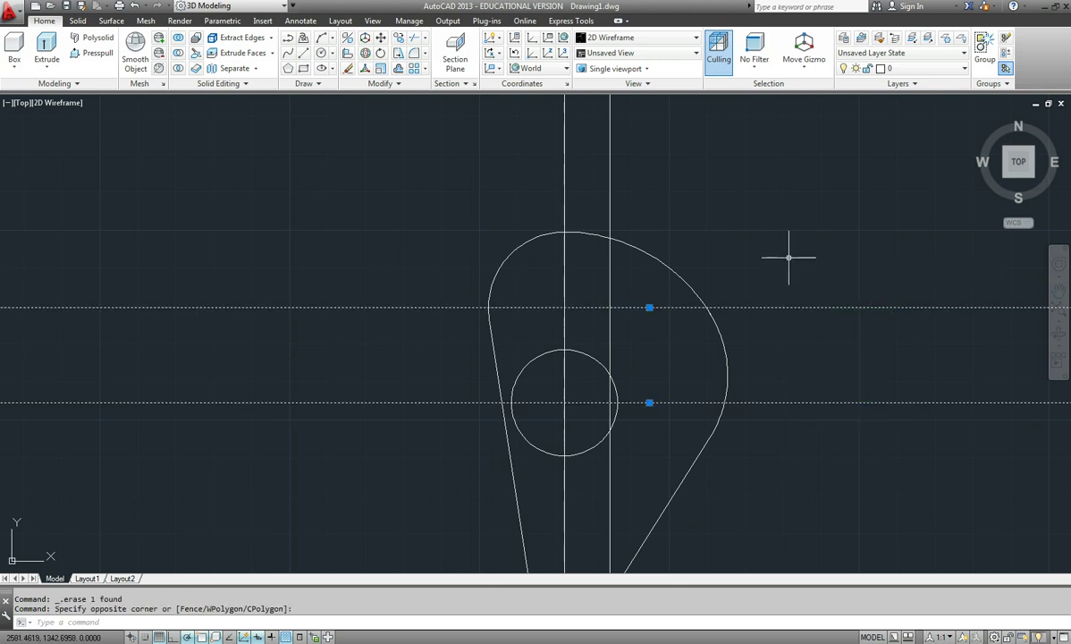
pyautogui.press('Delete')
pyautogui.click(640, 166)
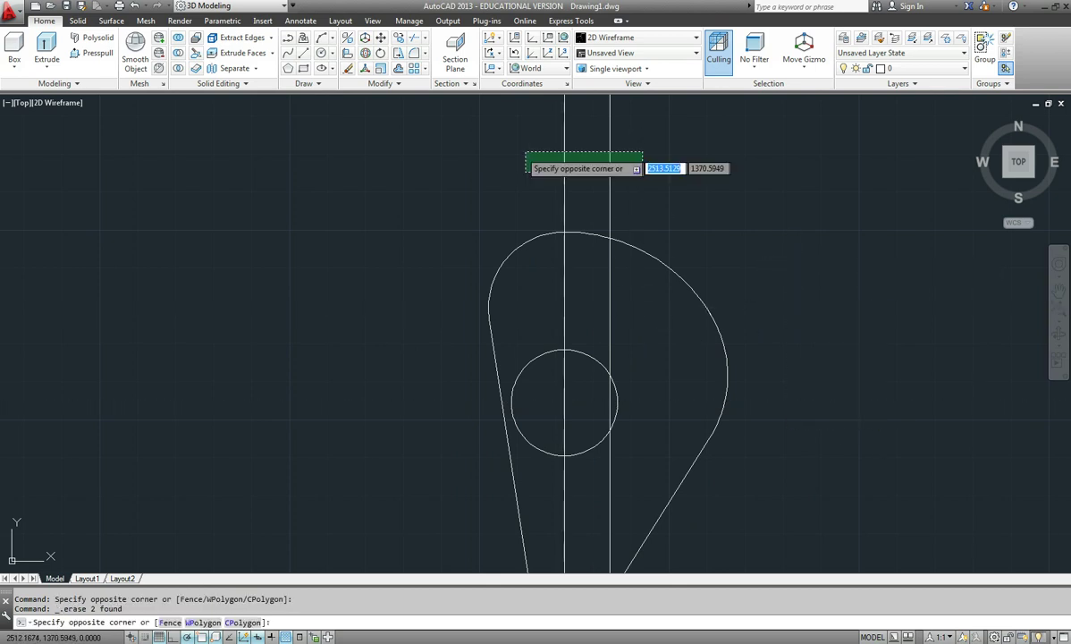
pyautogui.click(484, 151)
pyautogui.press('Delete')
pyautogui.click(658, 431)
pyautogui.click(564, 378)
pyautogui.press('Delete')
# - Recentre and zoom the view so the blade outline sits in the middle
pyautogui.scroll(-5, 589, 429)
pyautogui.moveTo(589, 429); pyautogui.dragTo(515, 304, button='middle')
pyautogui.scroll(8, 508, 354)
pyautogui.scroll(-6, 616, 409)
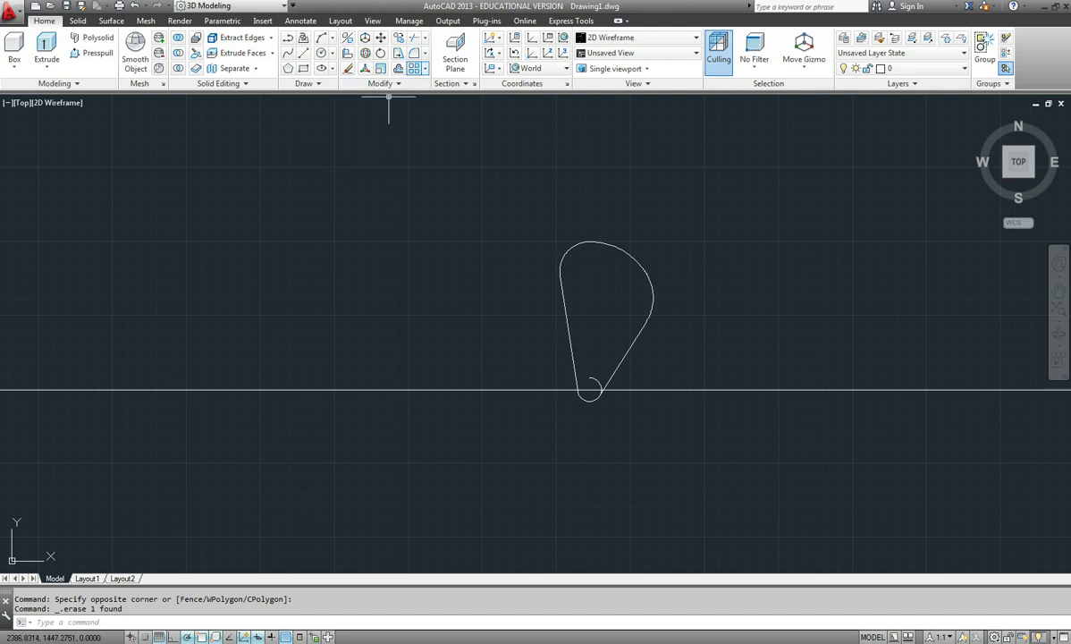
pyautogui.click(424, 68)
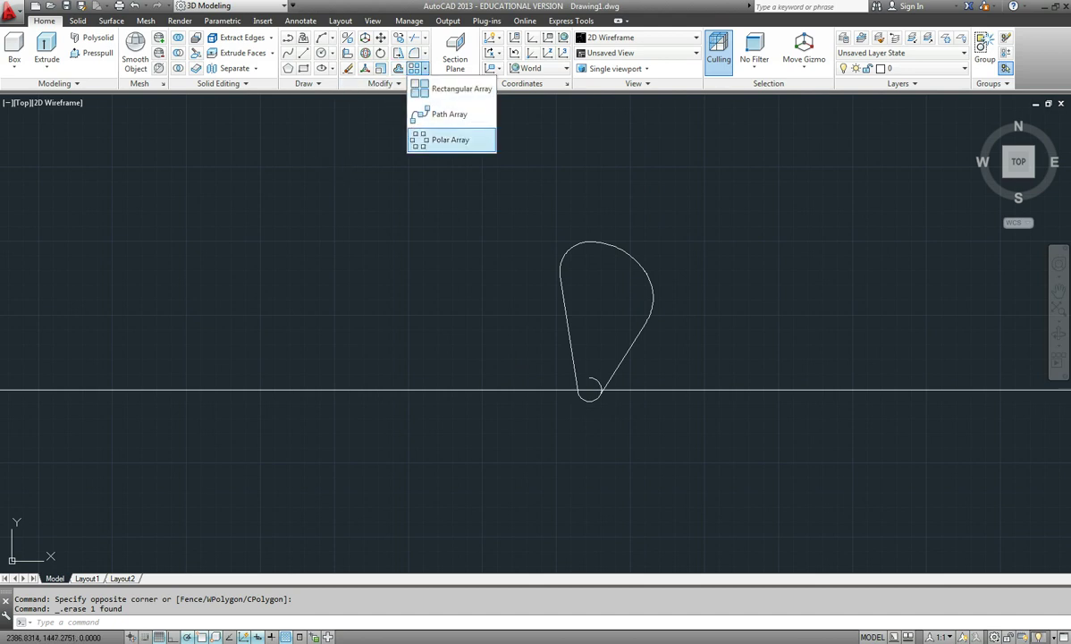
# - Start a polar array on the blade's upper arcs, both side edges and small bottom arc
pyautogui.click(433, 140)
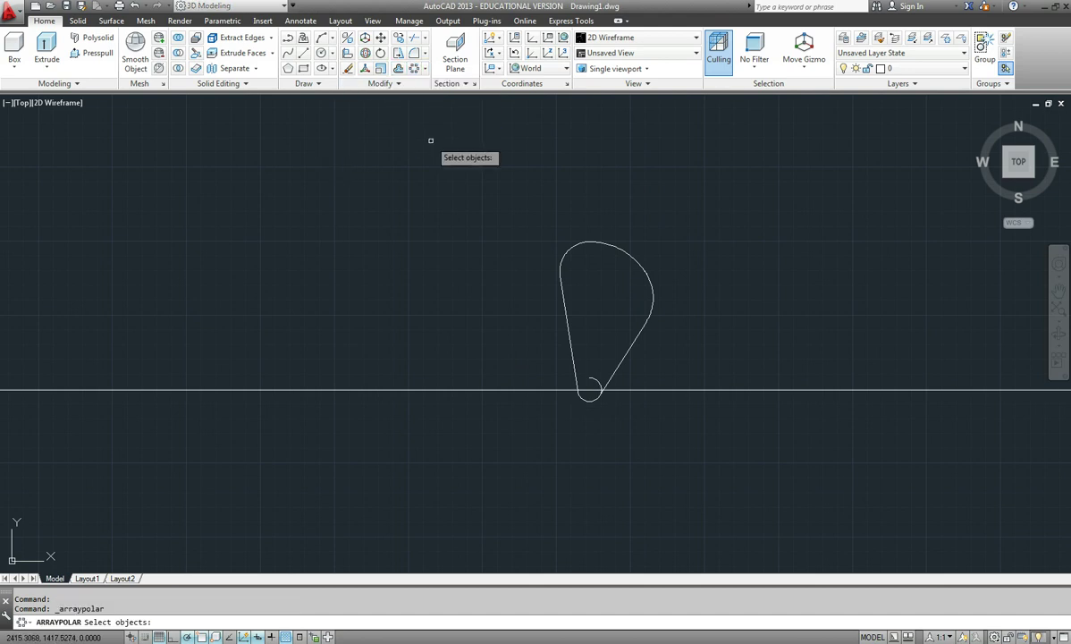
pyautogui.click(537, 211)
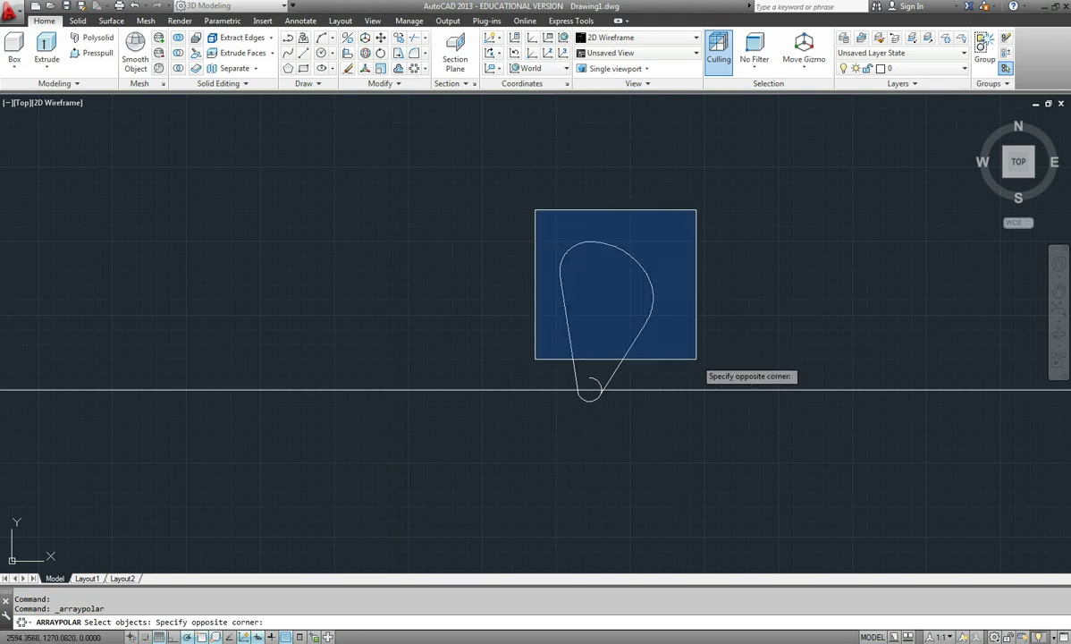
pyautogui.click(695, 359)
pyautogui.click(616, 370)
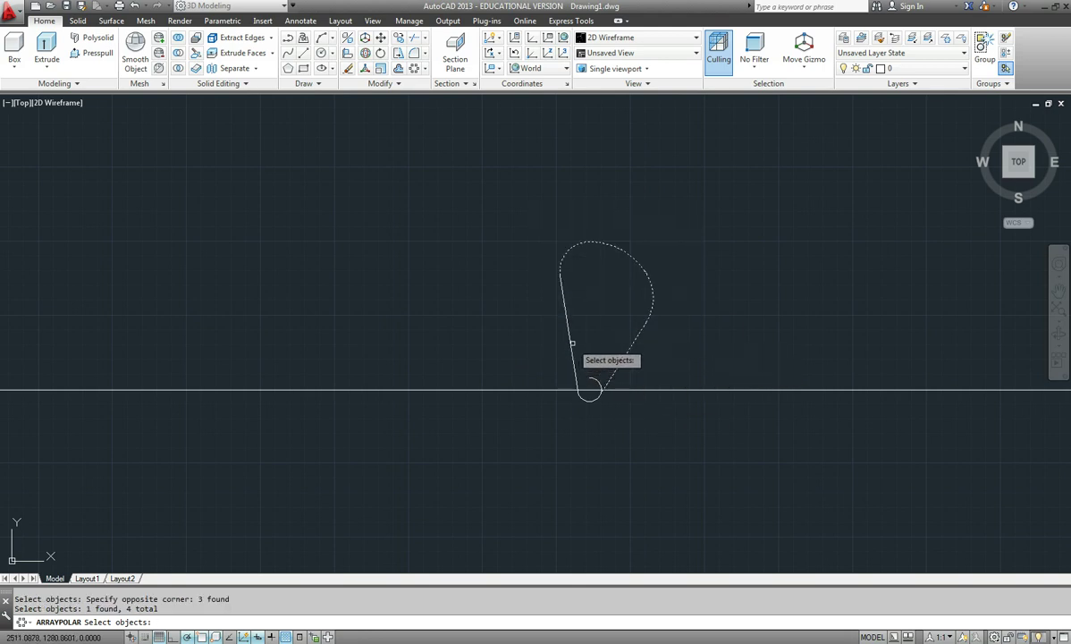
pyautogui.click(547, 354)
pyautogui.click(591, 397)
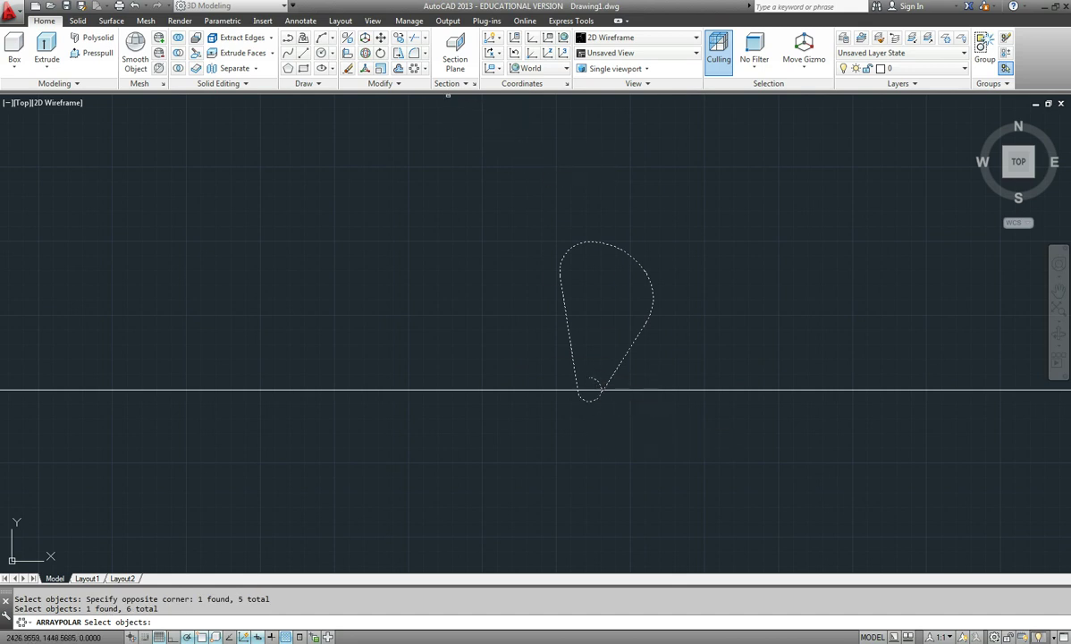
pyautogui.press('Return')
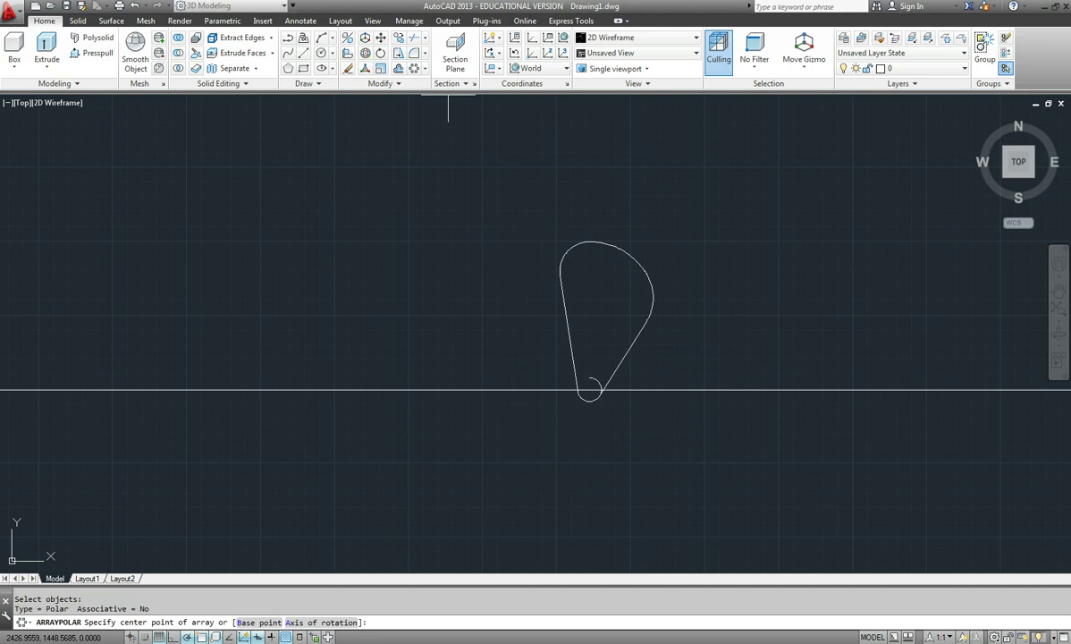
# - Centre the array on the small arc's centre and make 4 blades at 90°
pyautogui.click(589, 390)
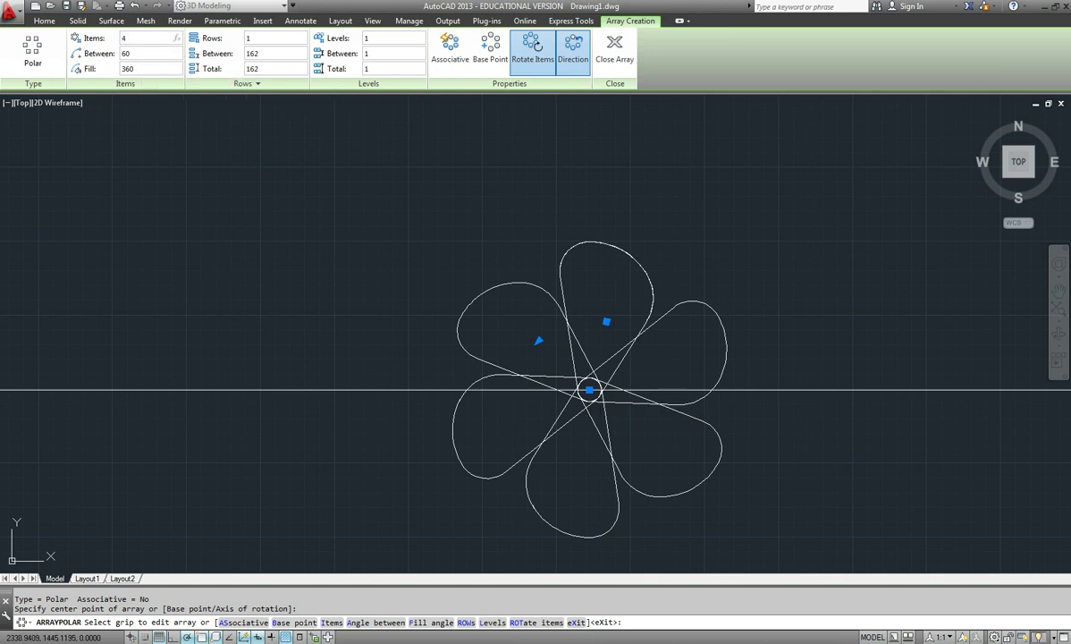
pyautogui.press('Return')
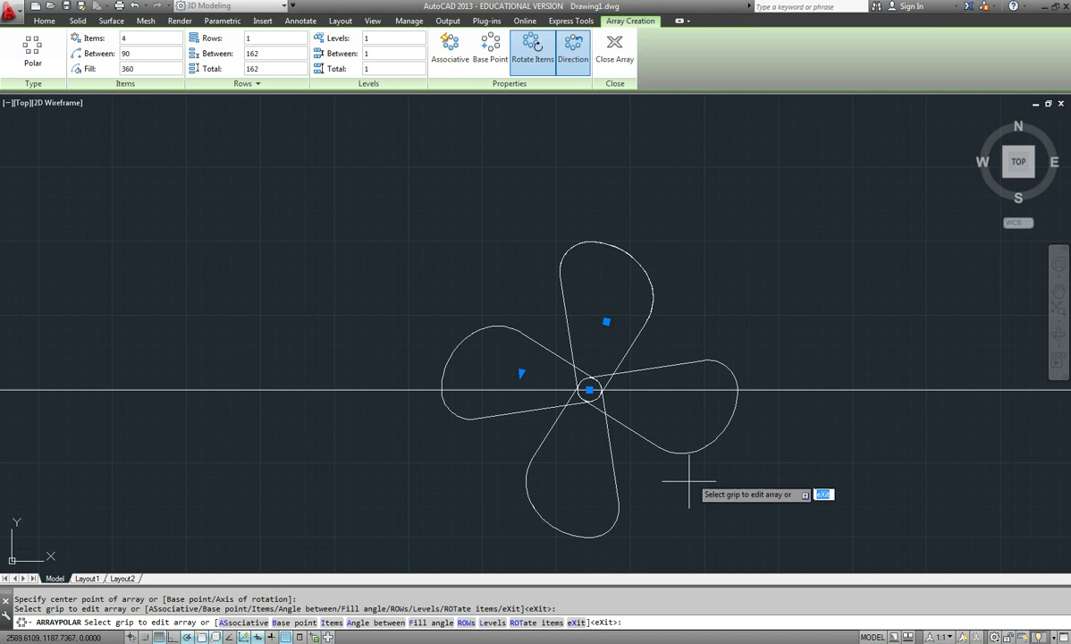